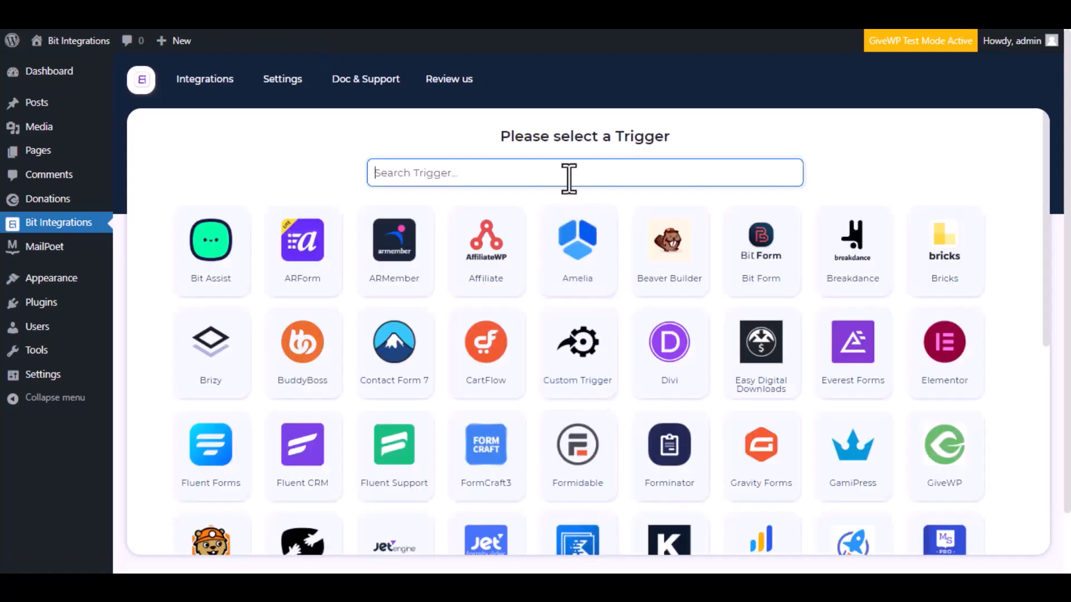
Step: Set the trigger to GiveWP's 'A user makes donation via form' event for 'Donation Form'
text(give w)
key(BackSpace)
key(BackSpace)
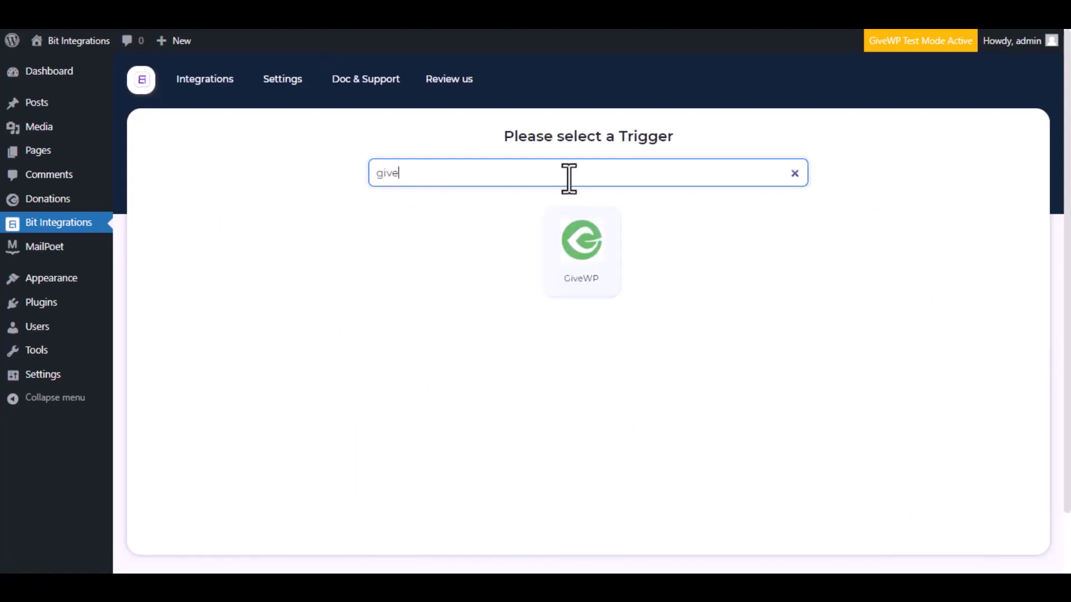
text(wp)
click(572, 258)
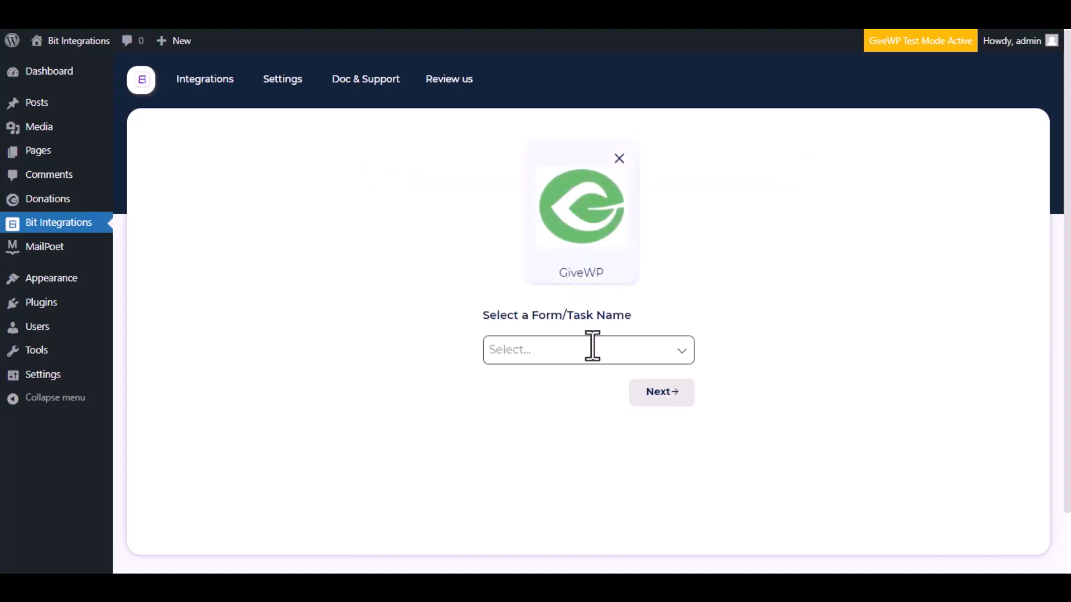
click(591, 348)
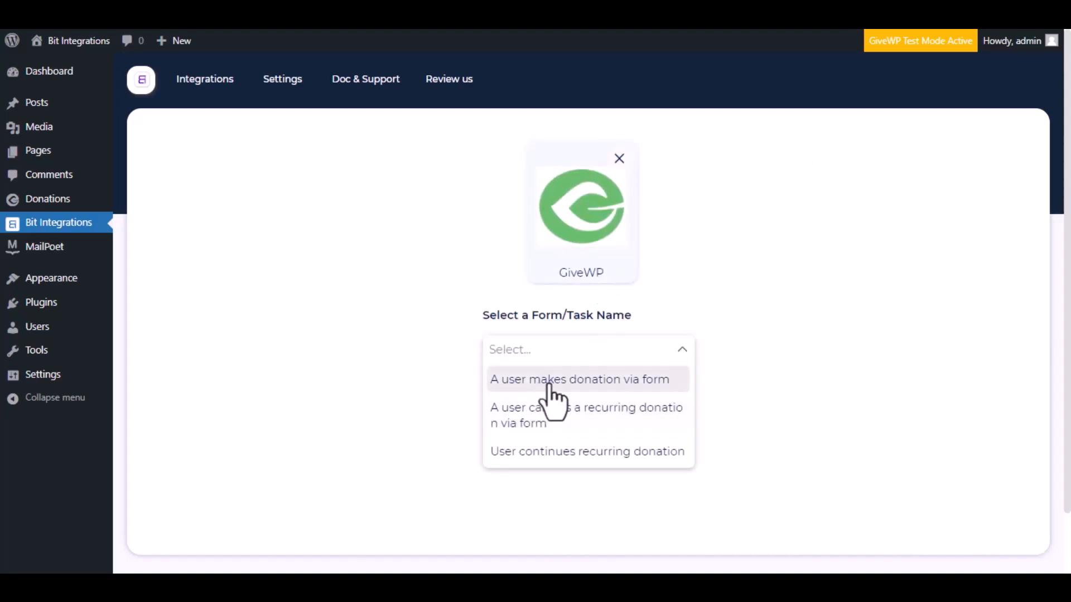
click(592, 389)
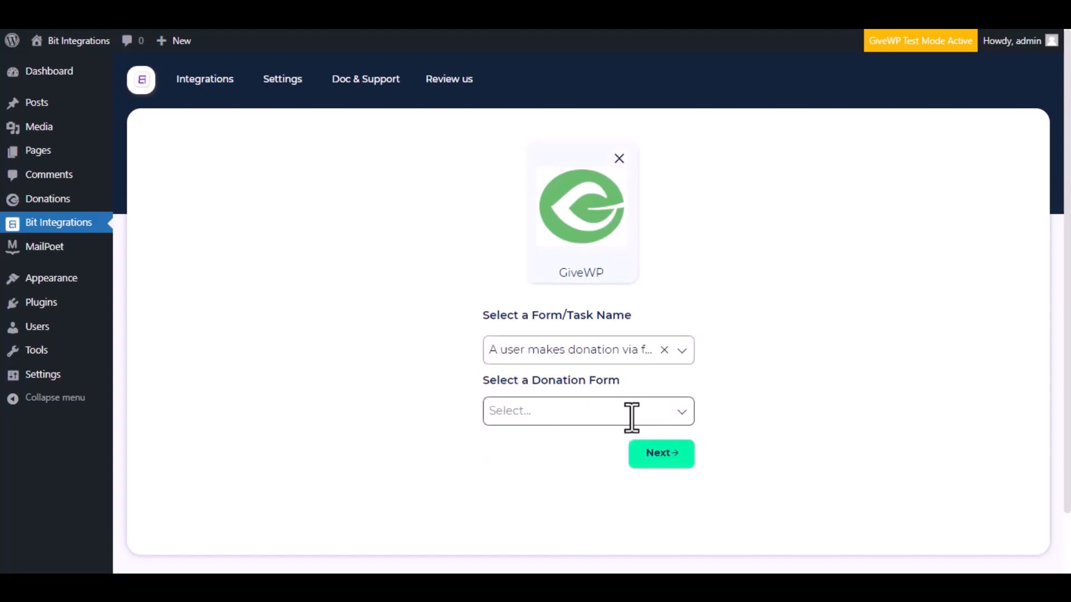
click(632, 418)
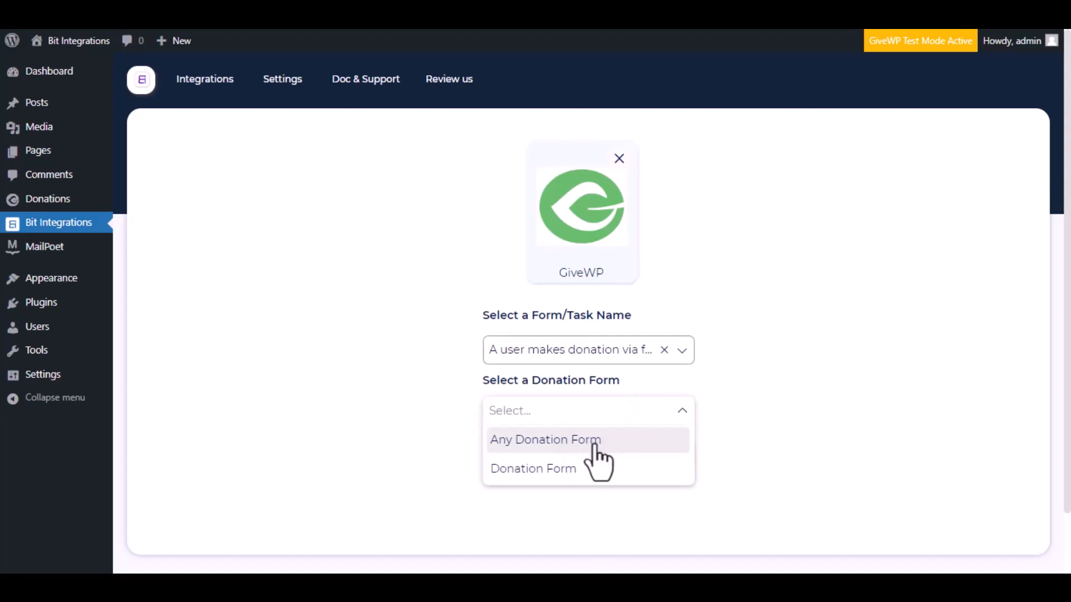
click(575, 468)
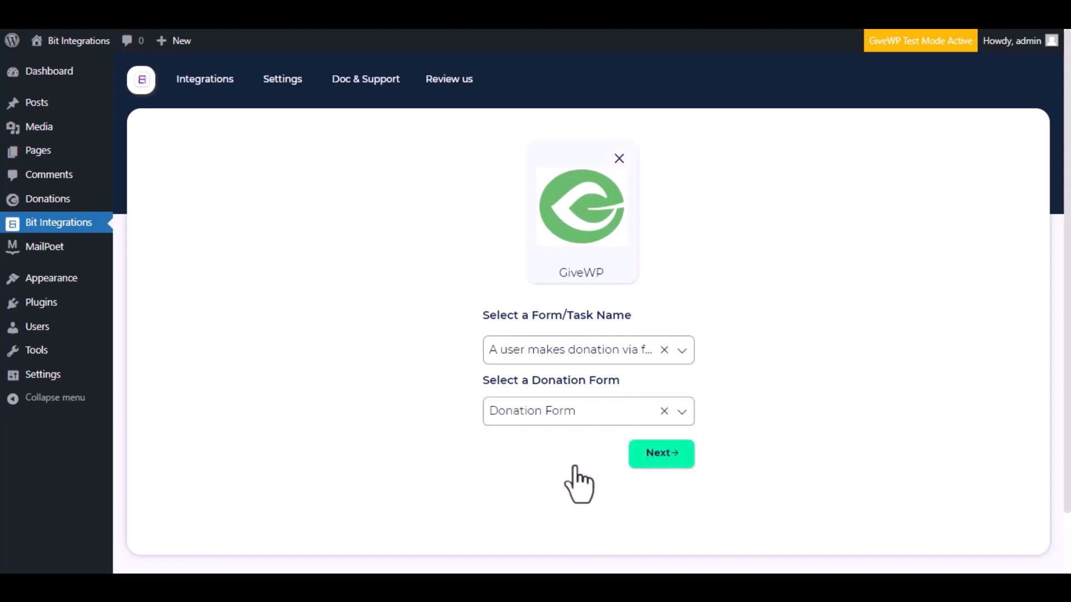
click(666, 453)
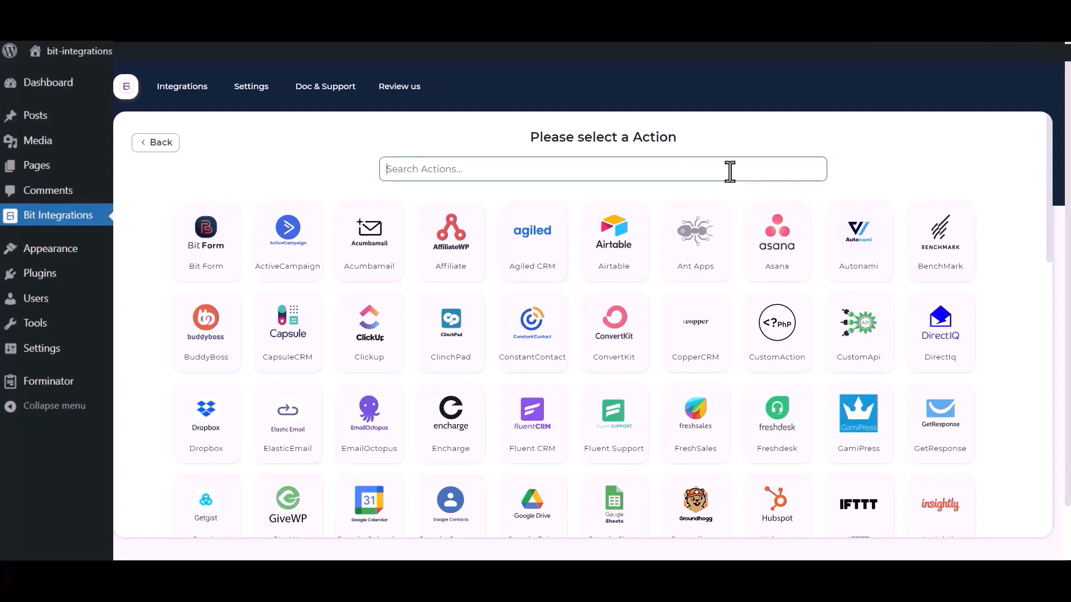
Step: Choose Salesforce as the action and review its Integration Name, Client id and Client secret fields
text(sales)
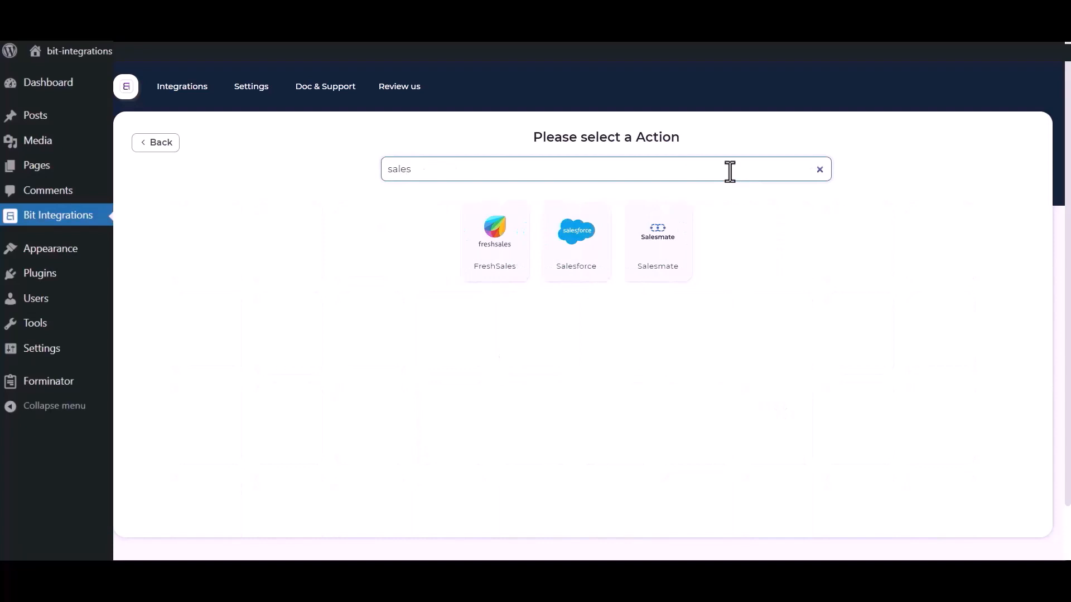
click(566, 258)
click(307, 212)
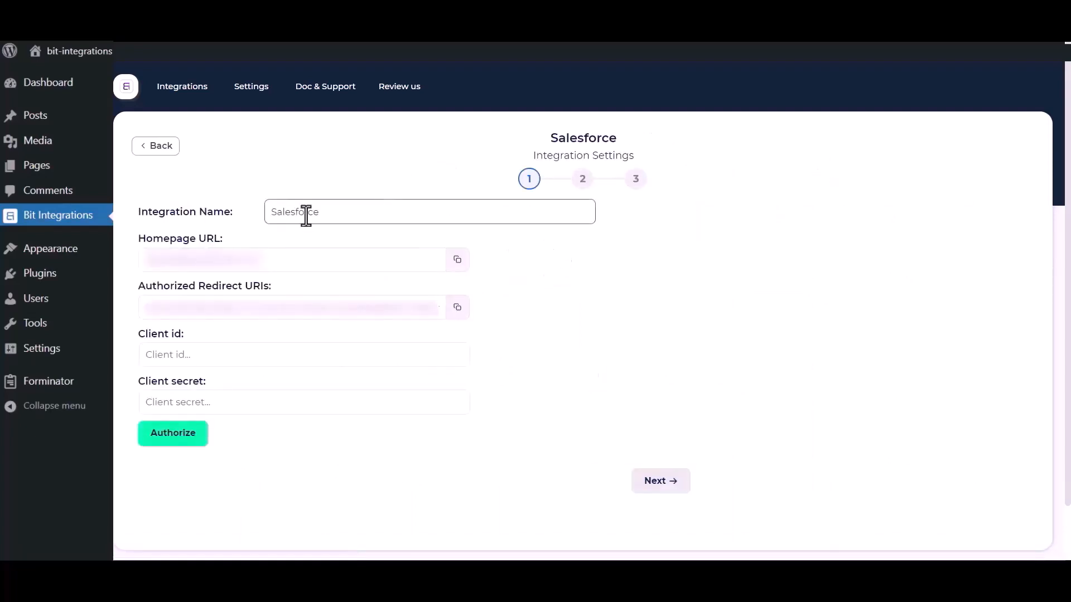
drag(341, 211, 263, 211)
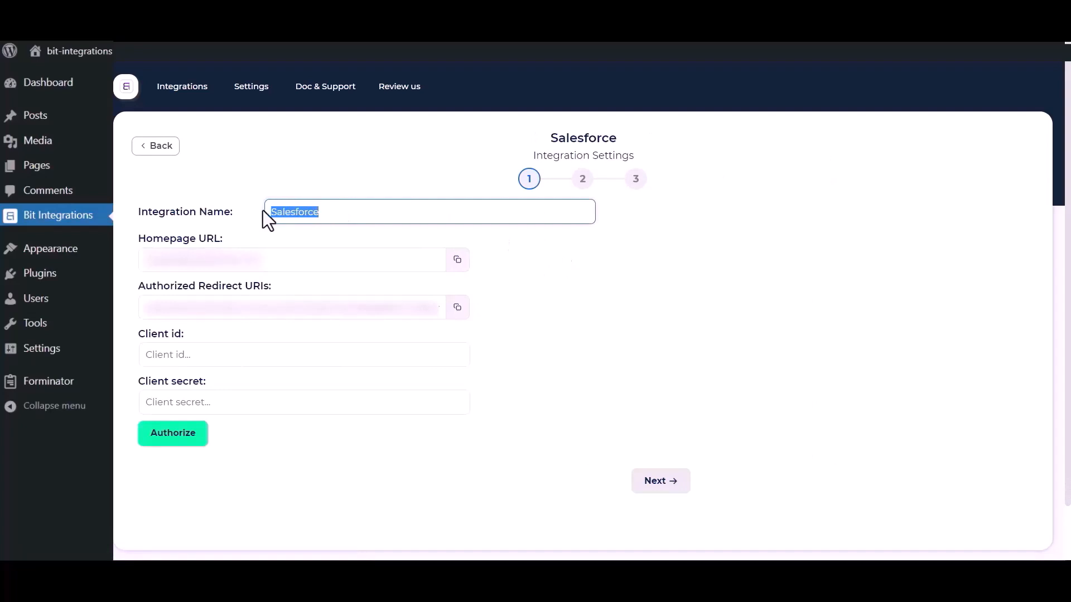
click(600, 401)
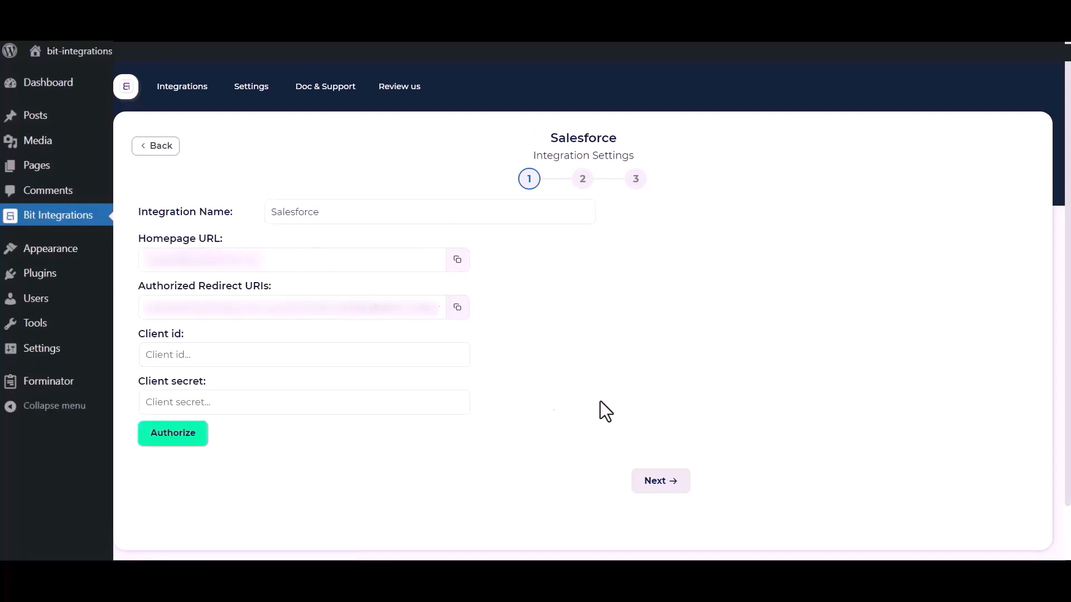
drag(138, 335, 196, 340)
drag(137, 381, 223, 381)
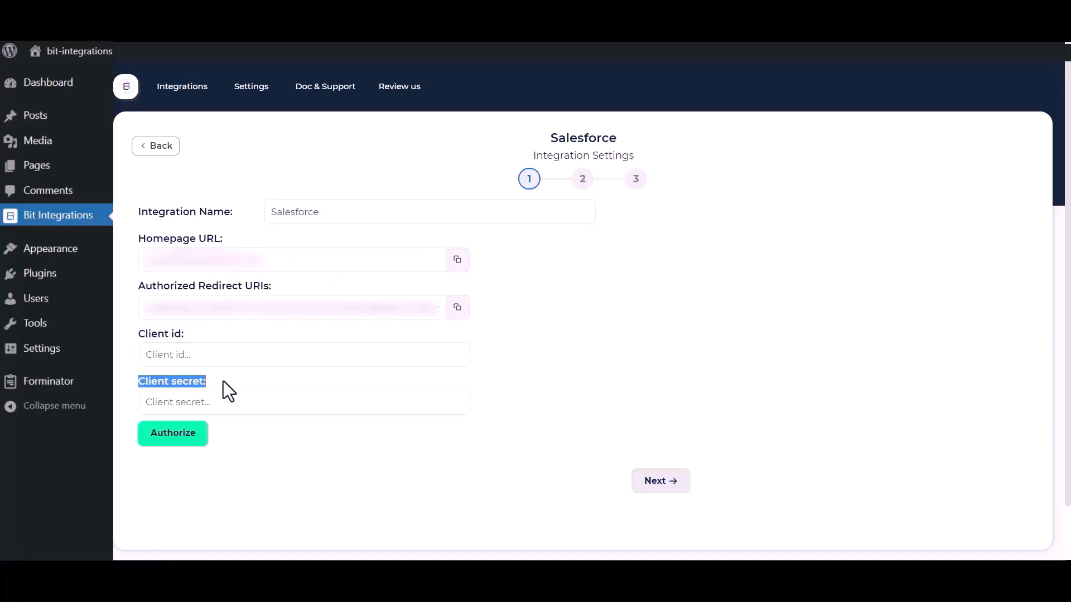
click(571, 367)
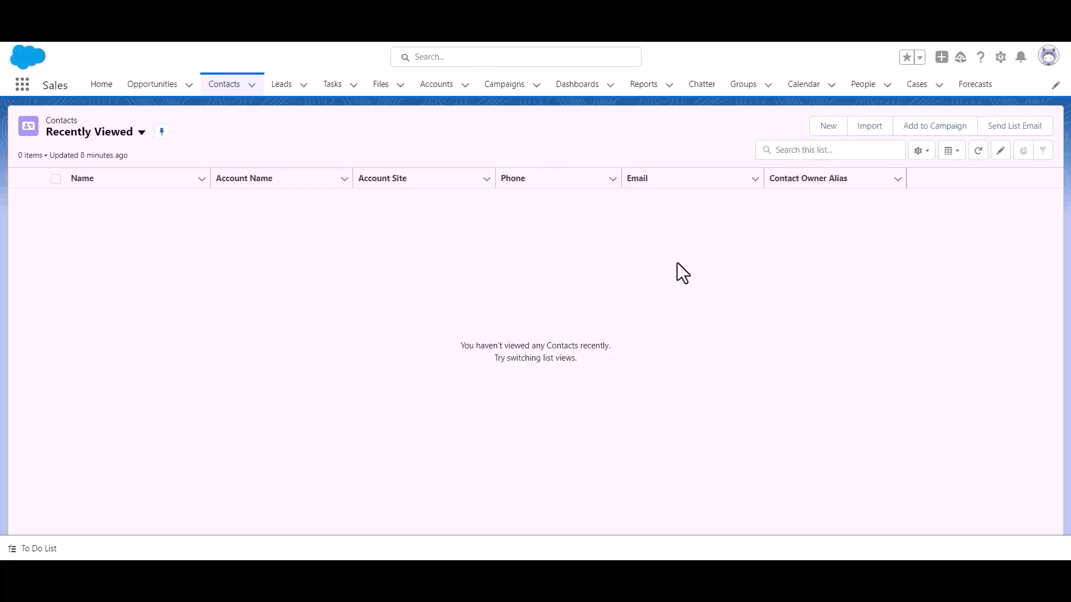
Step: In Setup, go to Platform Tools > Apps > App Manager and start a New Connected App
click(1001, 58)
click(970, 109)
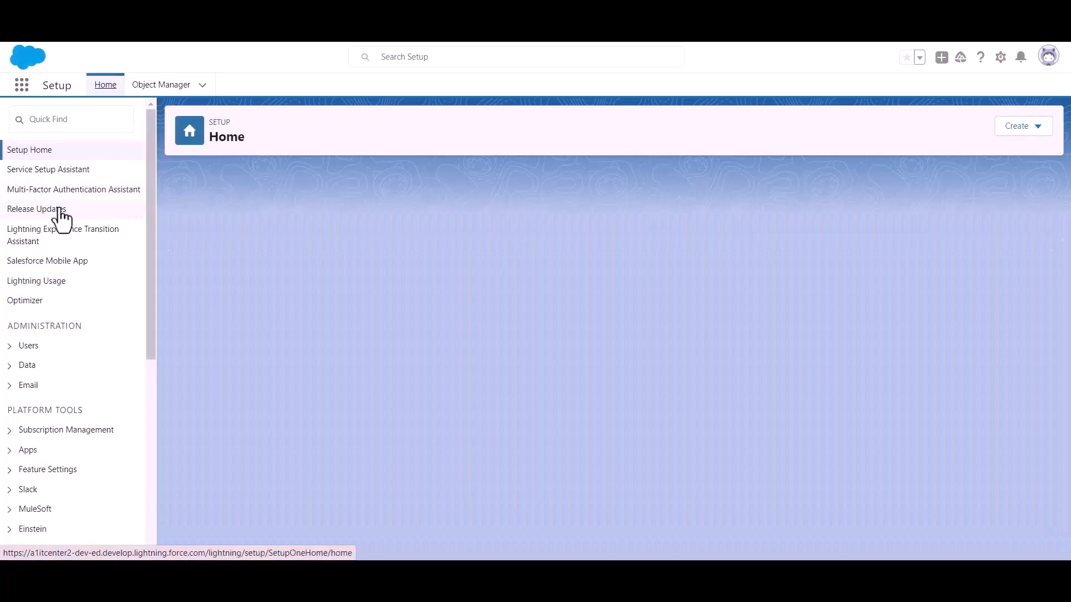
scroll(64, 234, down, 3)
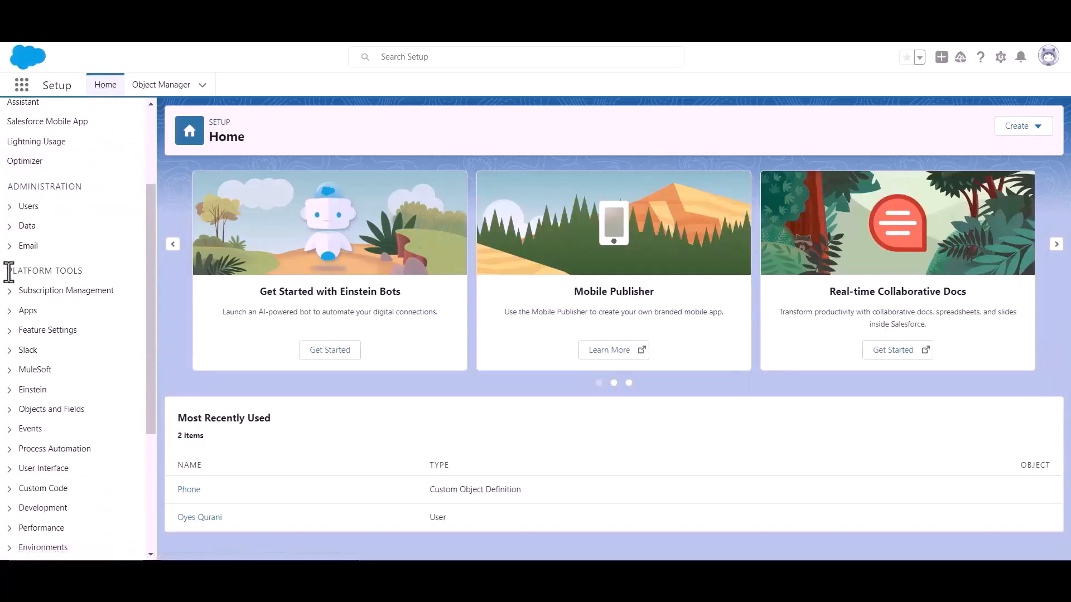
drag(9, 271, 108, 273)
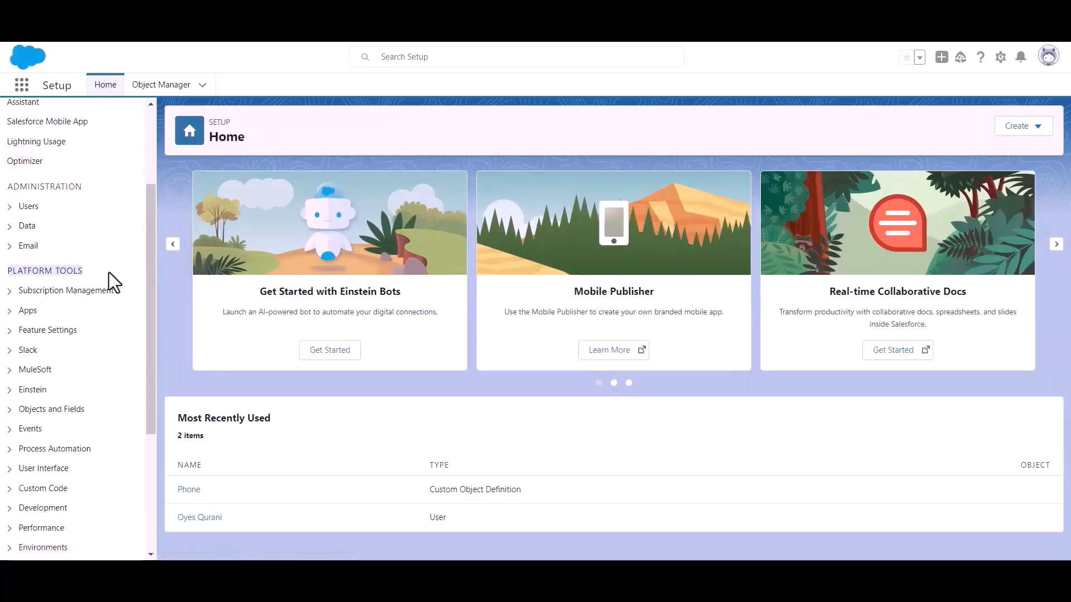
click(10, 311)
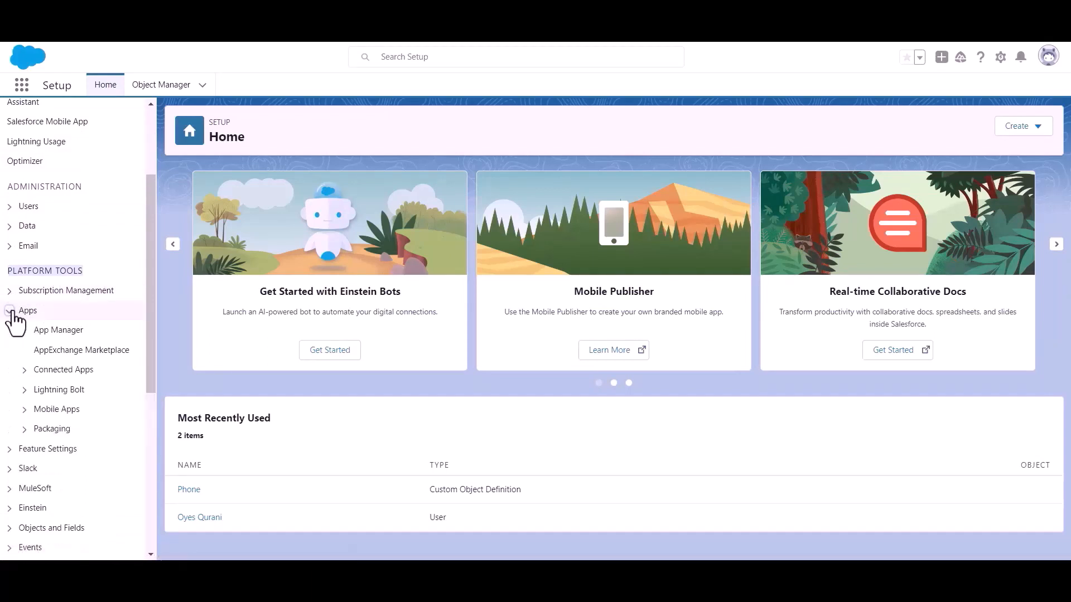
click(60, 330)
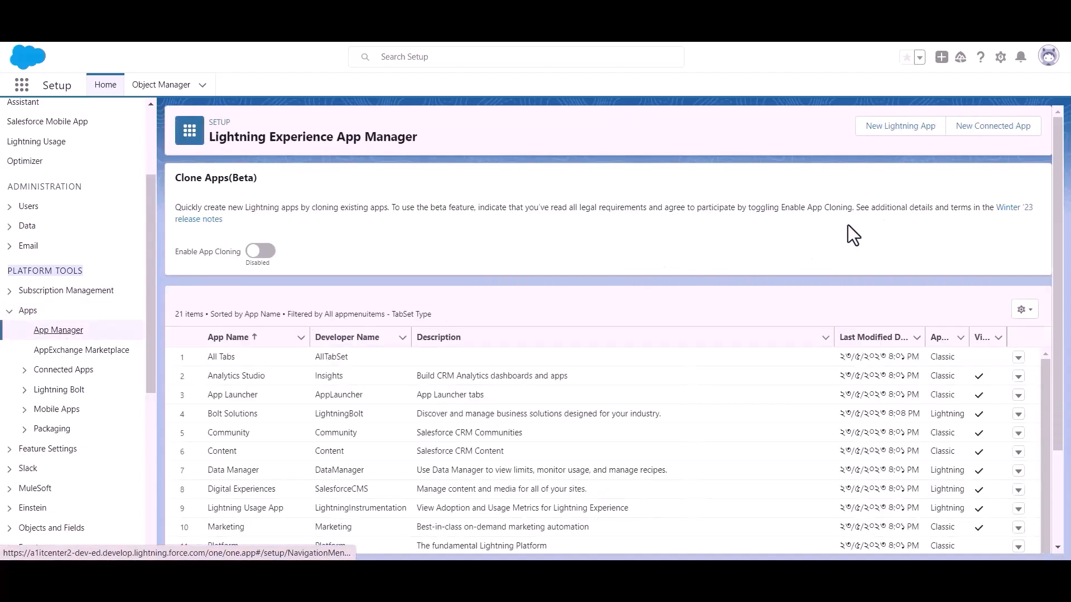
click(987, 141)
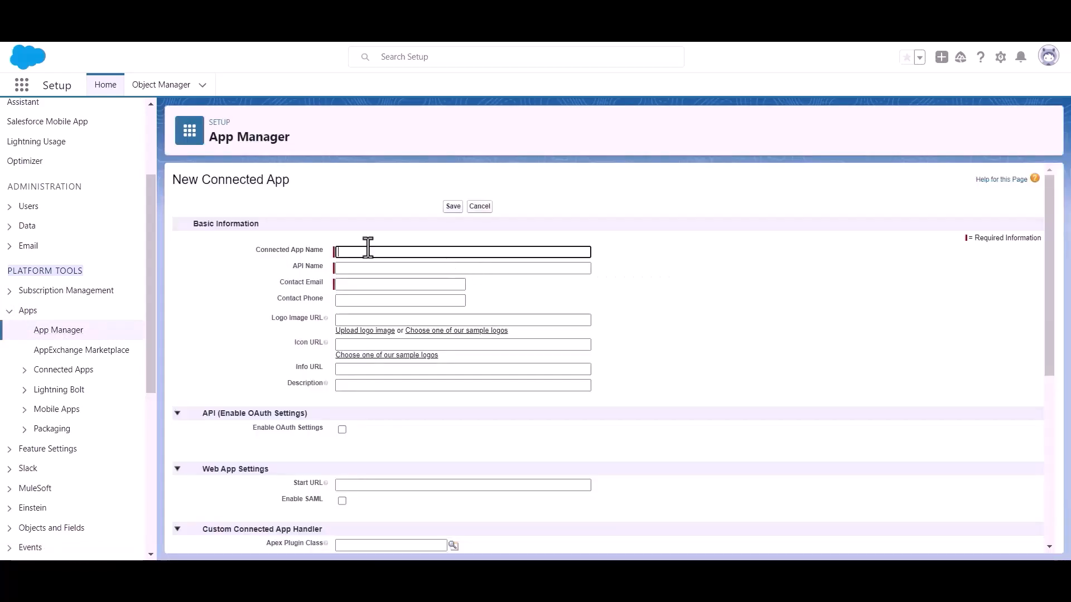
Step: Name the connected app 'Bit Apps', paste the contact e-mail, and locate the OAuth settings section
text(Bit Apps)
click(375, 284)
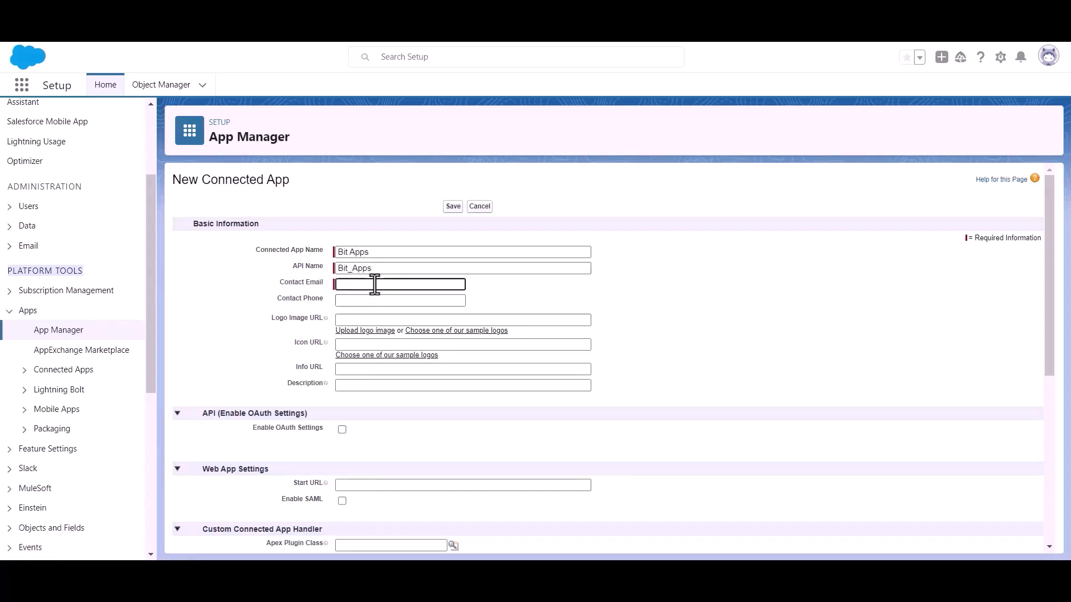
key(ctrl+v)
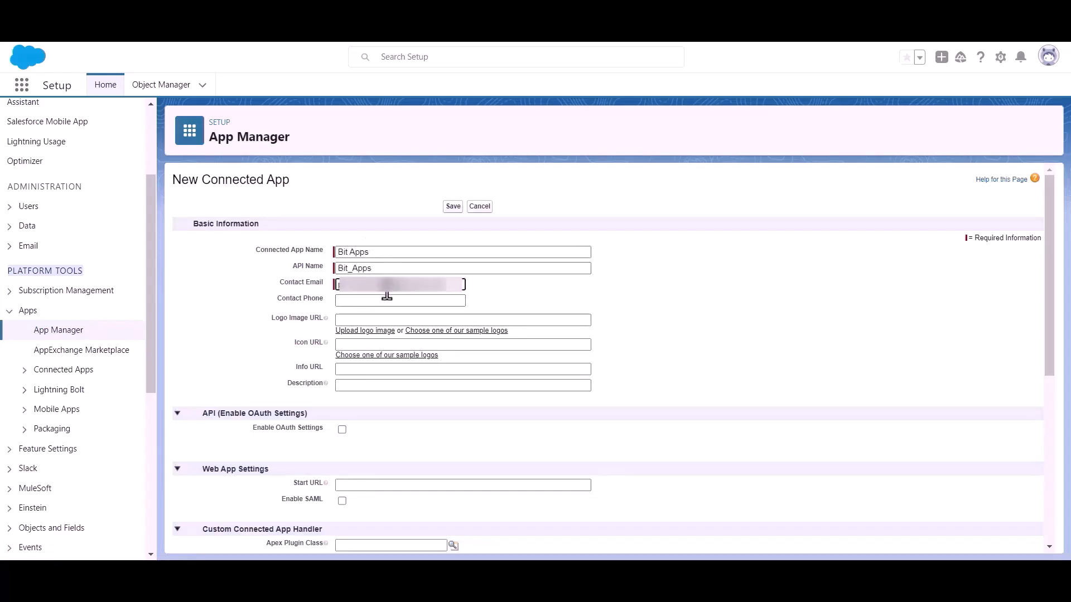
click(522, 289)
scroll(520, 287, down, 1)
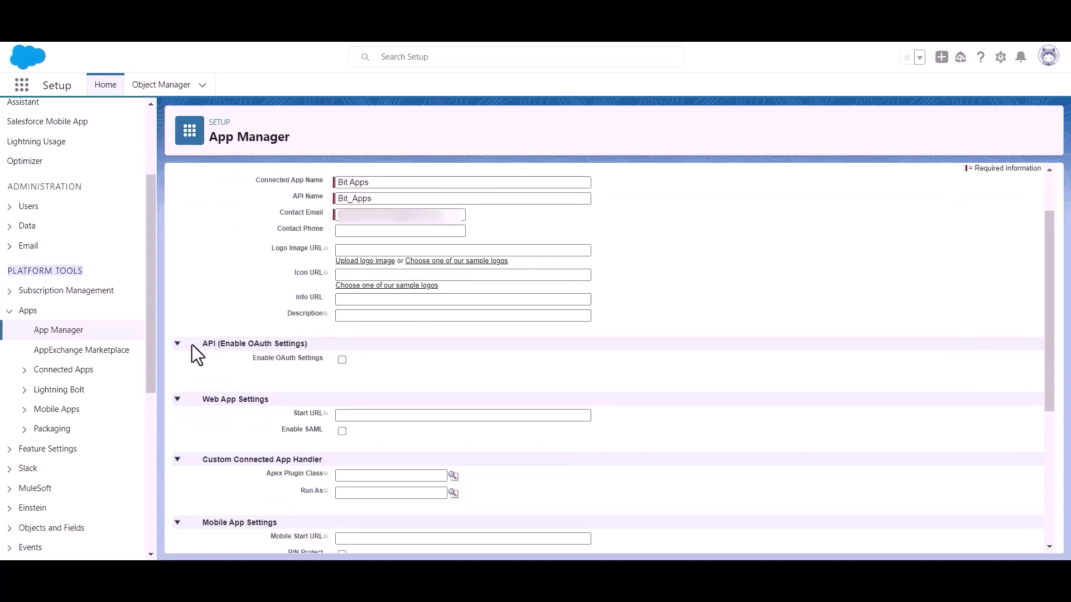
drag(219, 344, 323, 343)
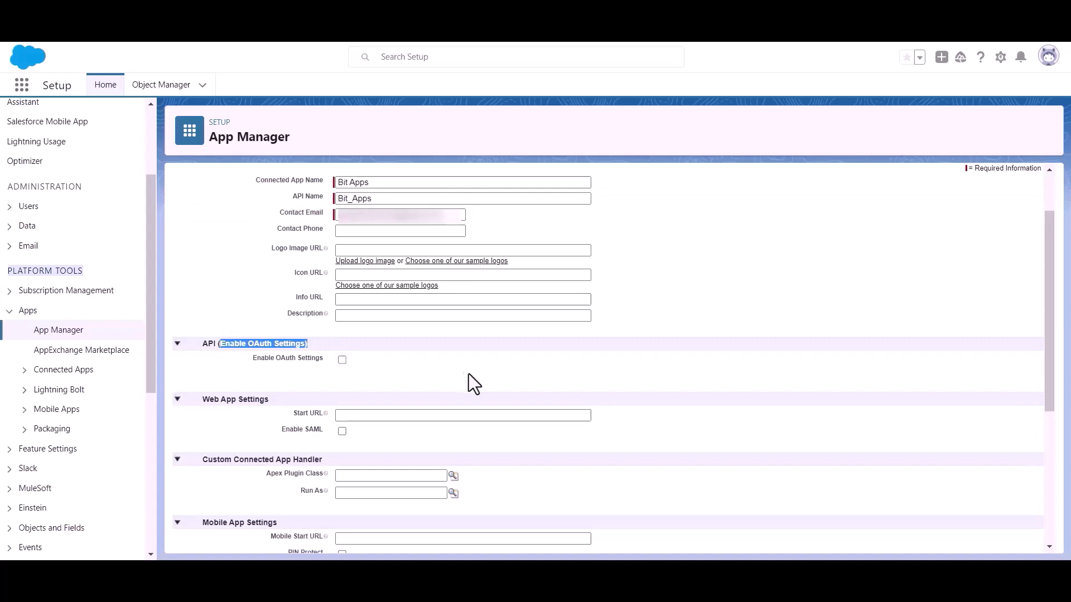
click(412, 372)
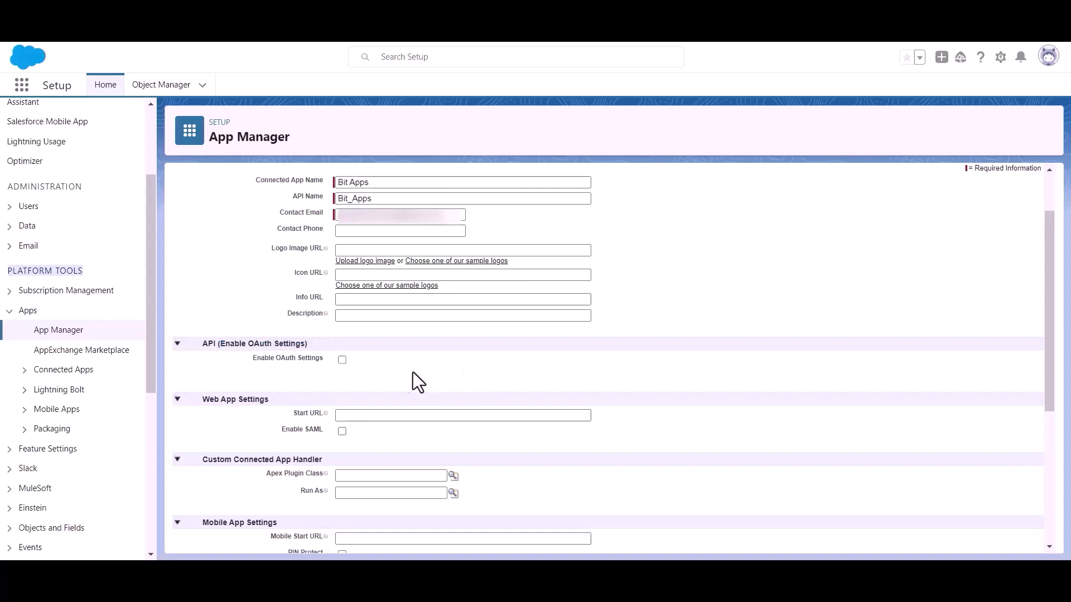
Step: Enable OAuth settings and paste the Bit Integrations redirect URI as the Callback URL
click(342, 359)
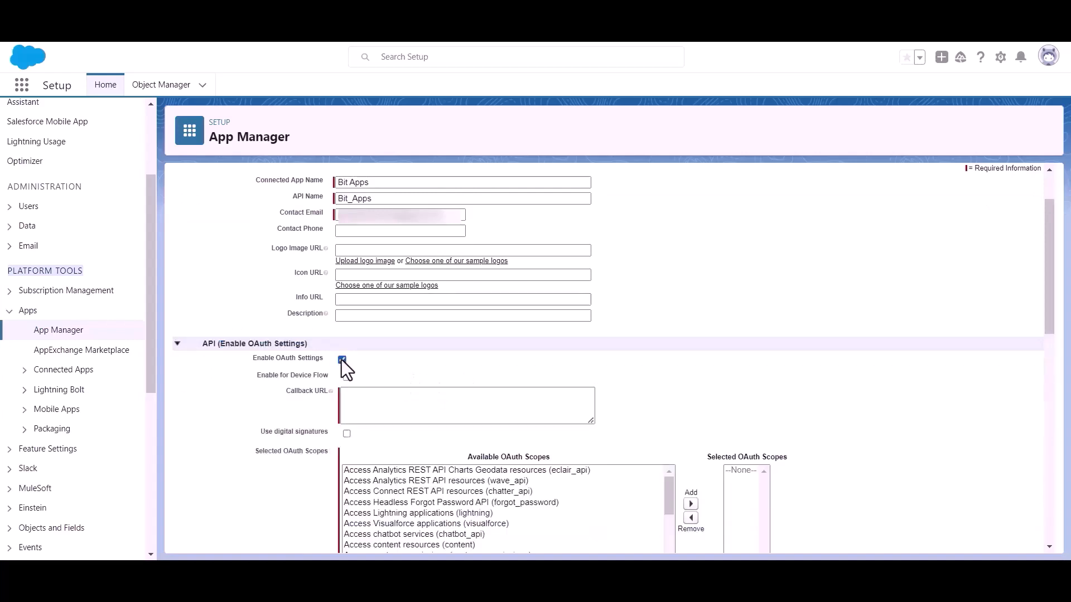
scroll(354, 363, down, 1)
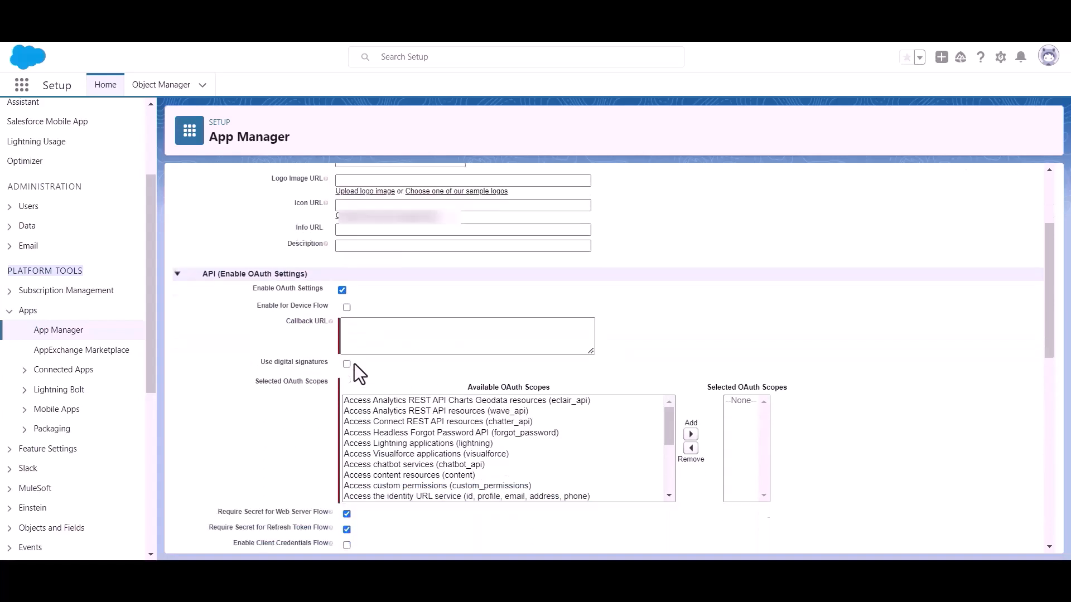
click(375, 329)
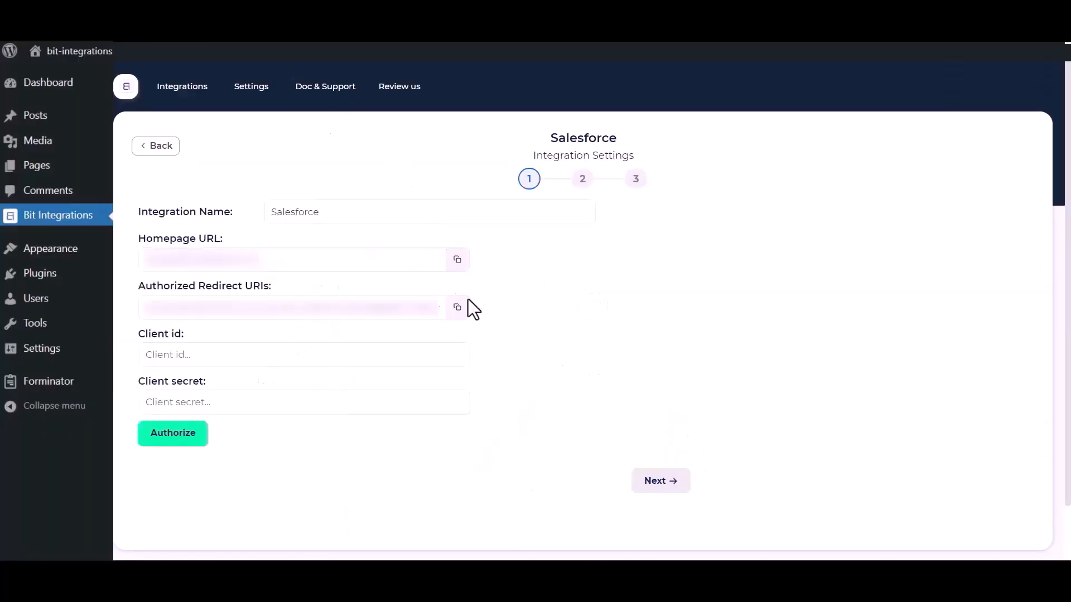
click(457, 313)
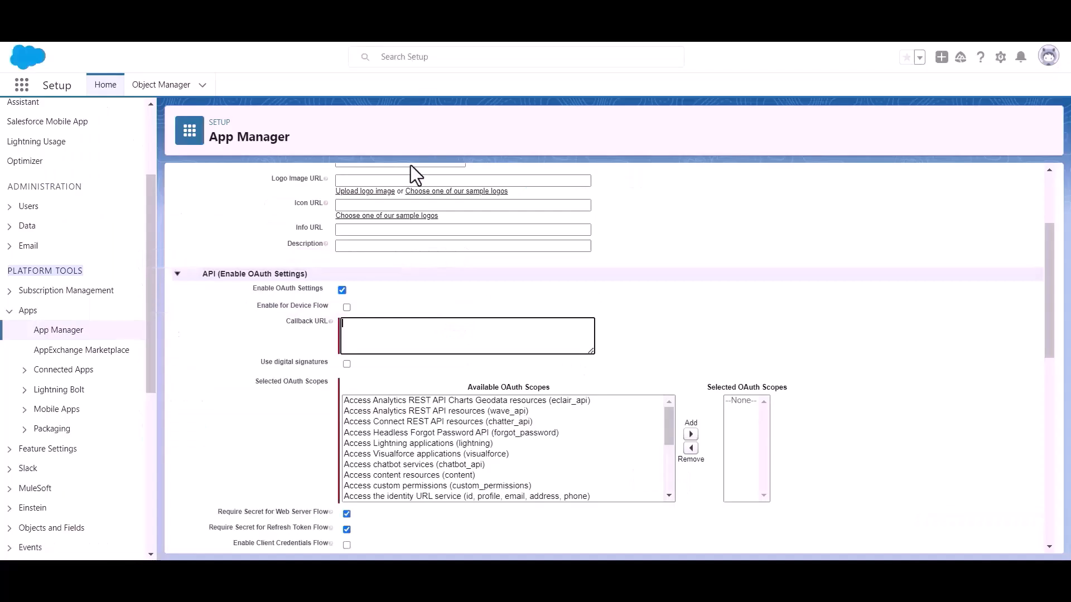
click(366, 339)
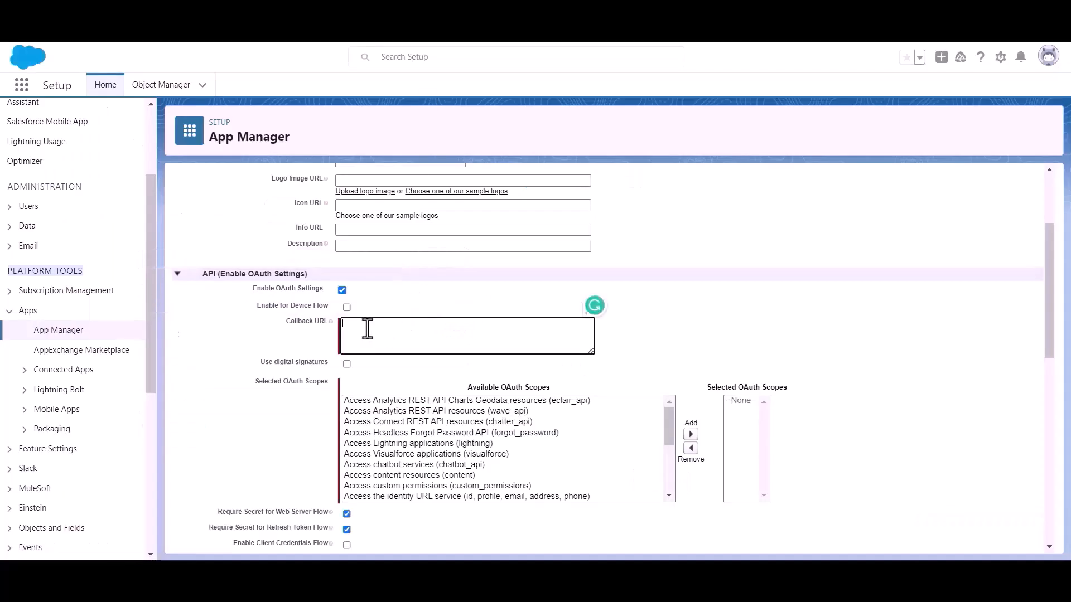
key(ctrl+v)
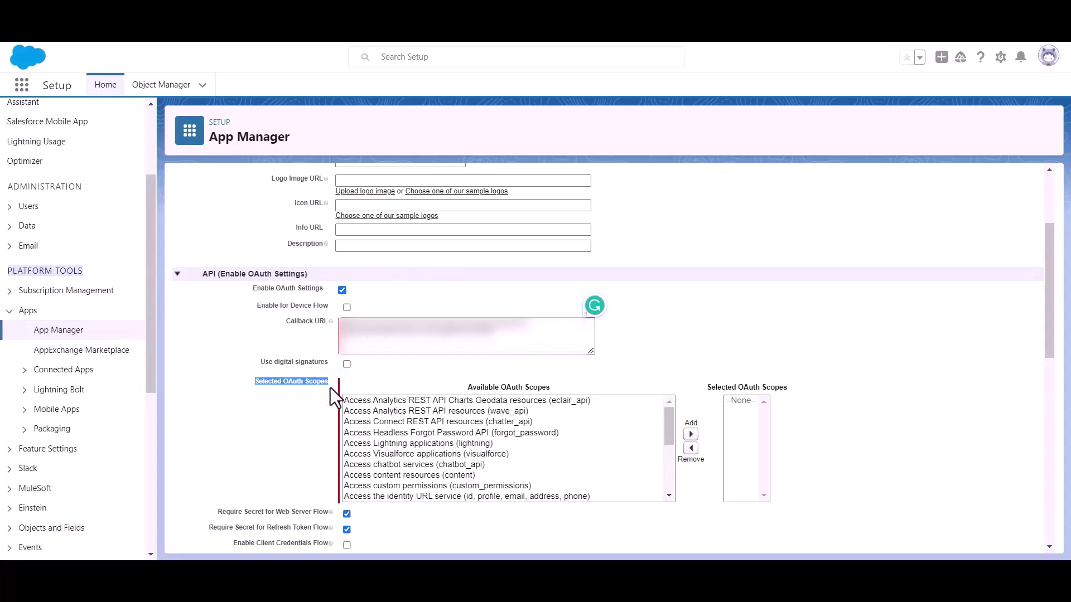
Step: Add the 'Full access (full)' OAuth scope to the selected scopes
scroll(474, 460, down, 6)
scroll(473, 449, up, 3)
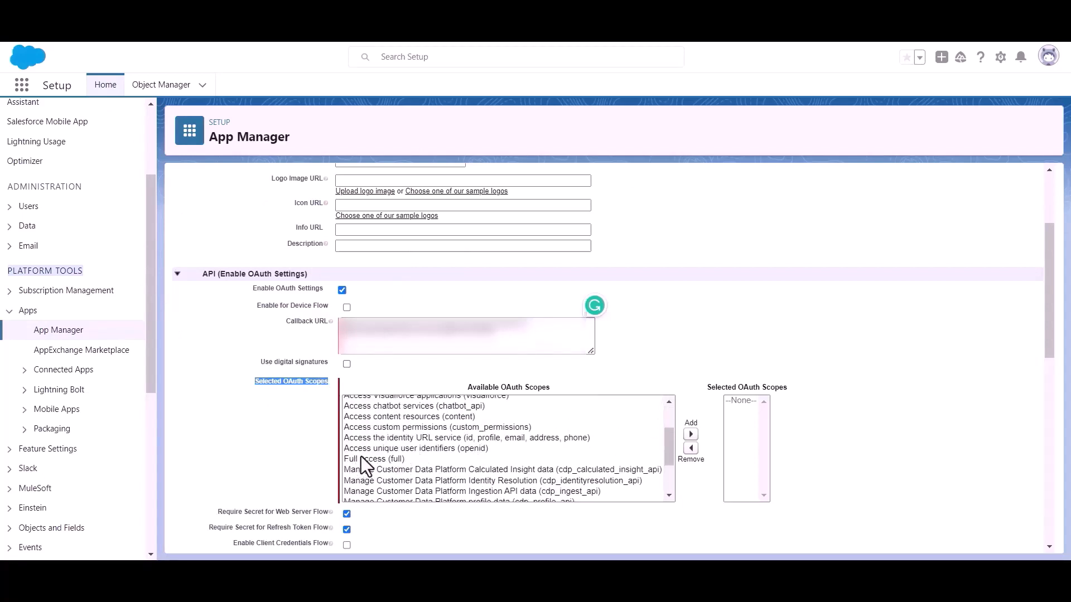
click(362, 459)
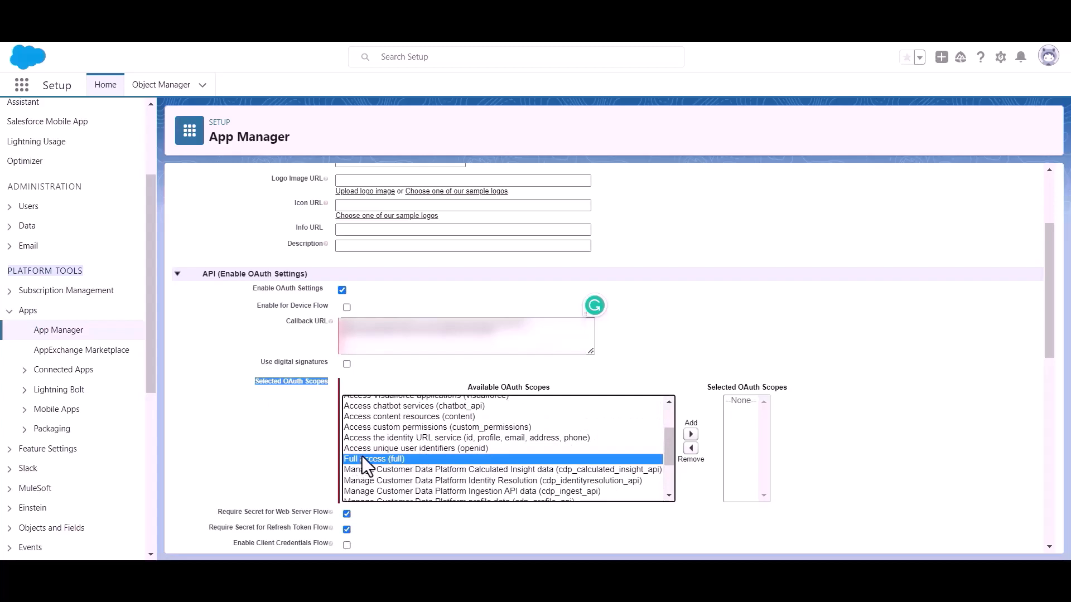
click(691, 434)
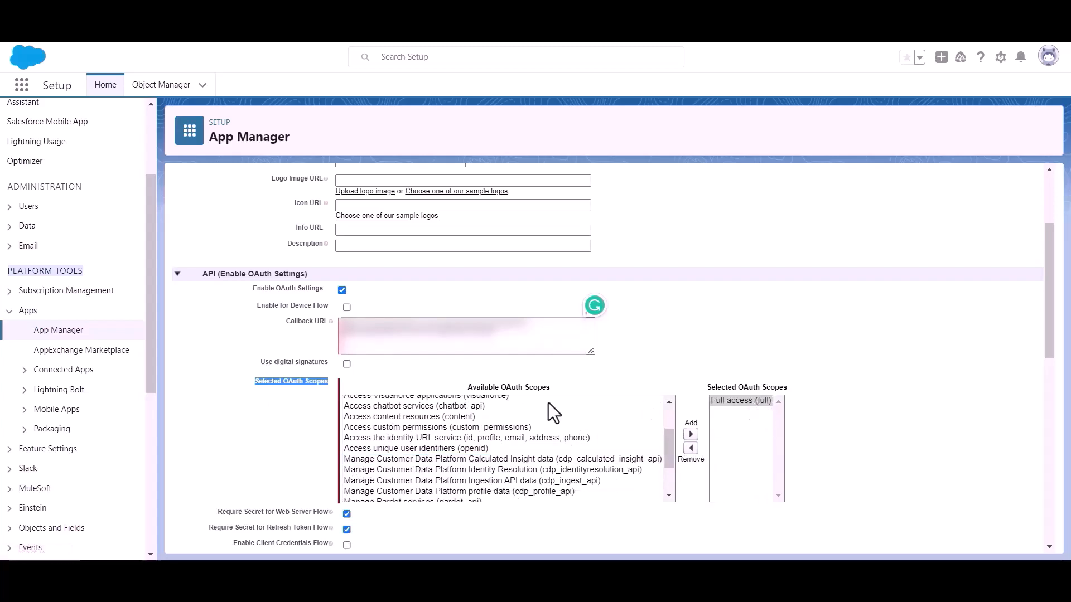
scroll(533, 403, down, 5)
scroll(390, 416, down, 10)
scroll(363, 409, down, 1)
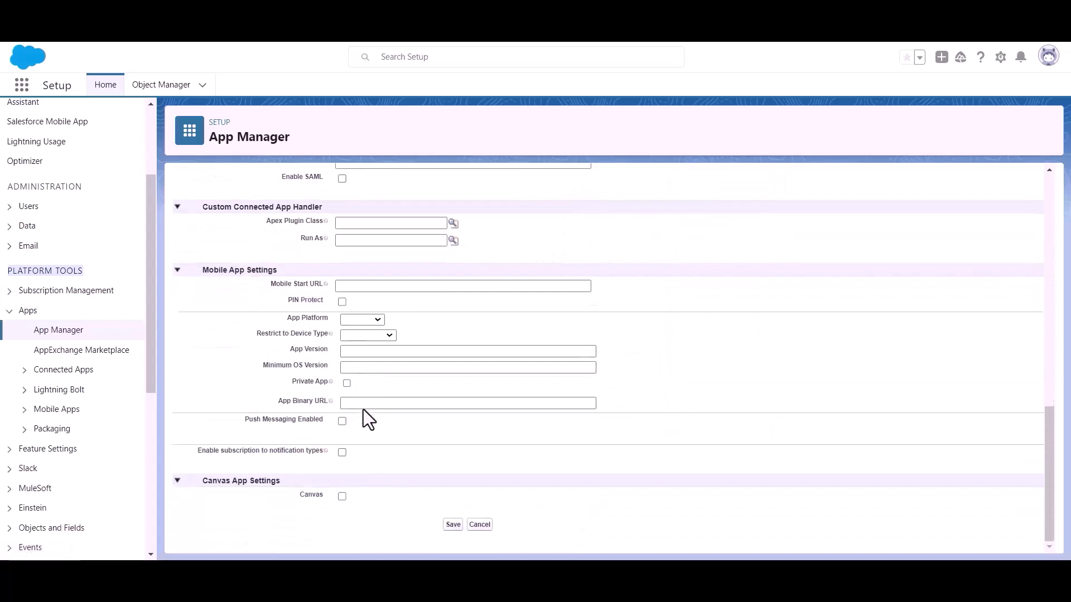
Step: Save the Bit Apps connected app, continue past the notice, and open Manage Consumer Details
click(452, 525)
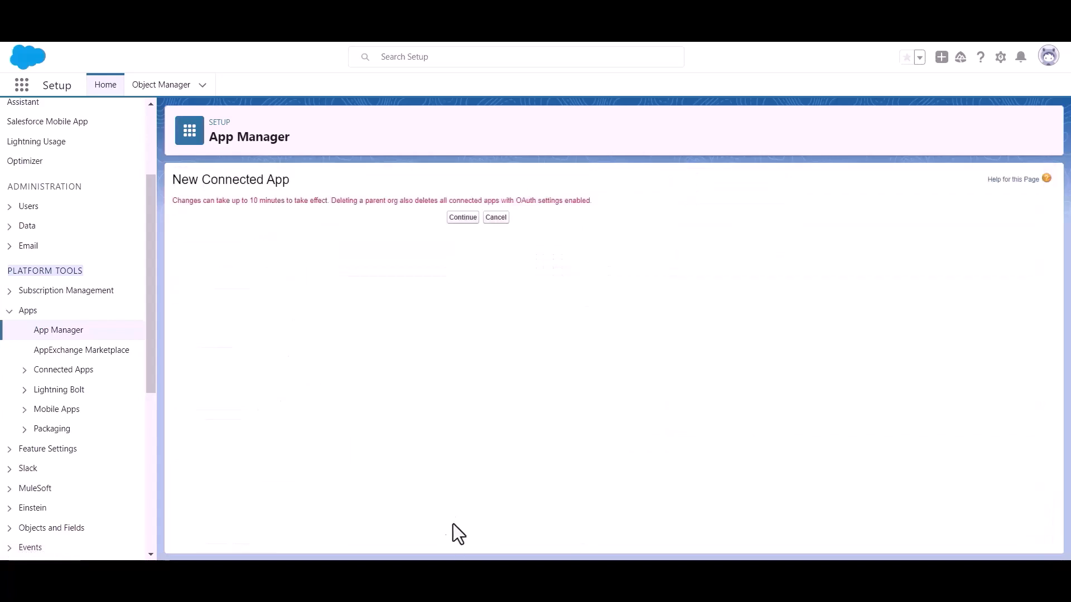
click(453, 219)
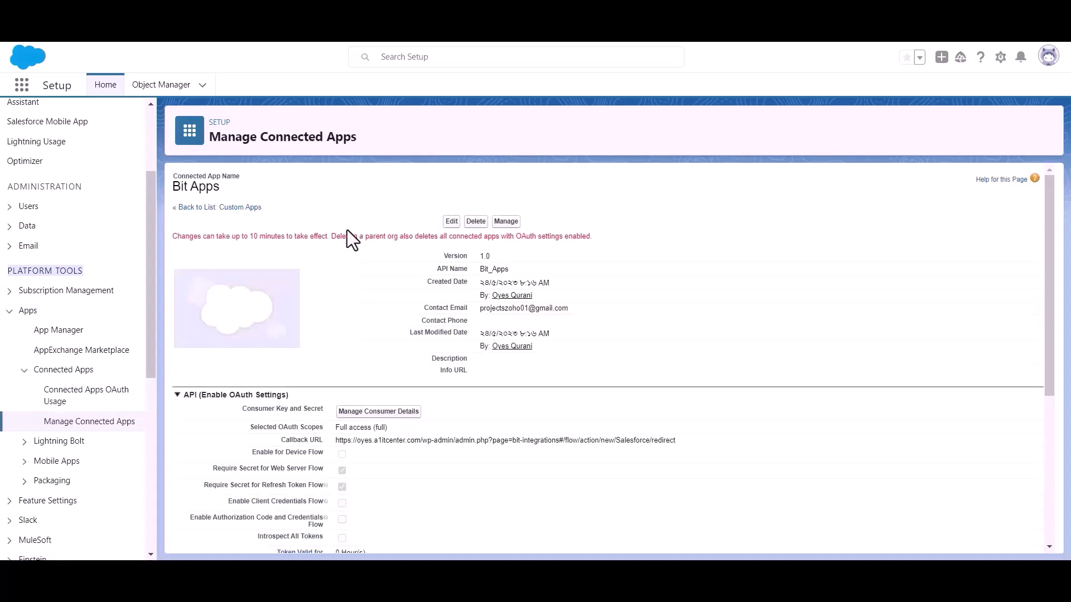
triple_click(274, 239)
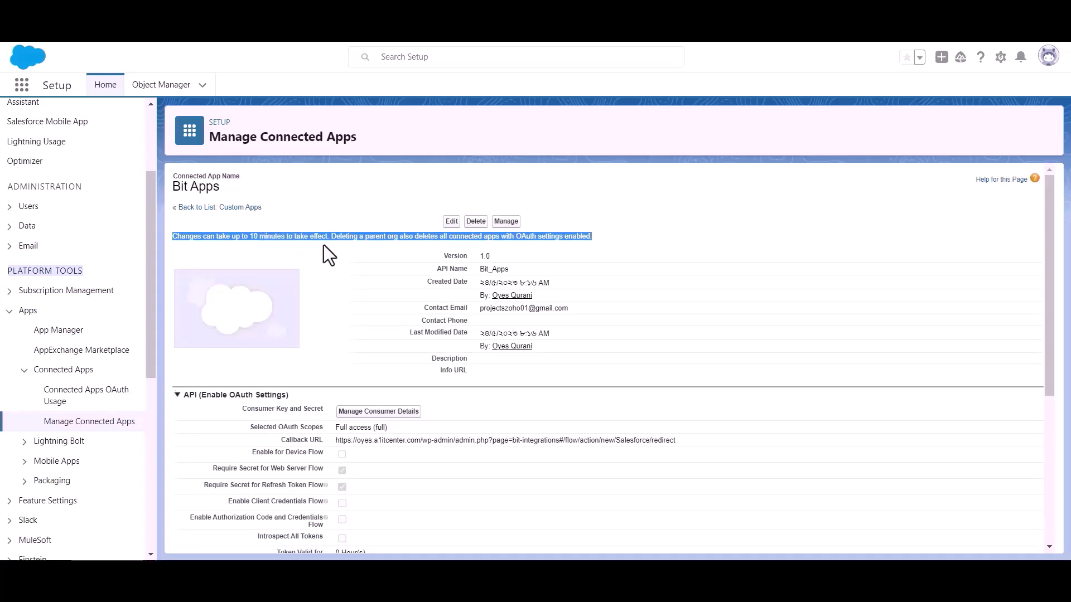
click(339, 245)
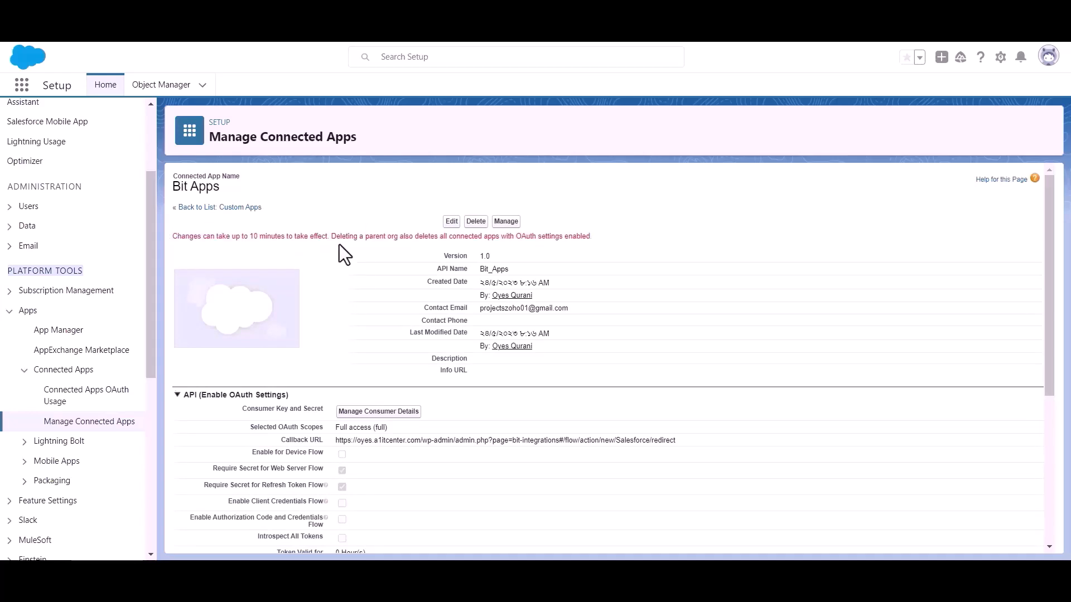
scroll(339, 245, down, 1)
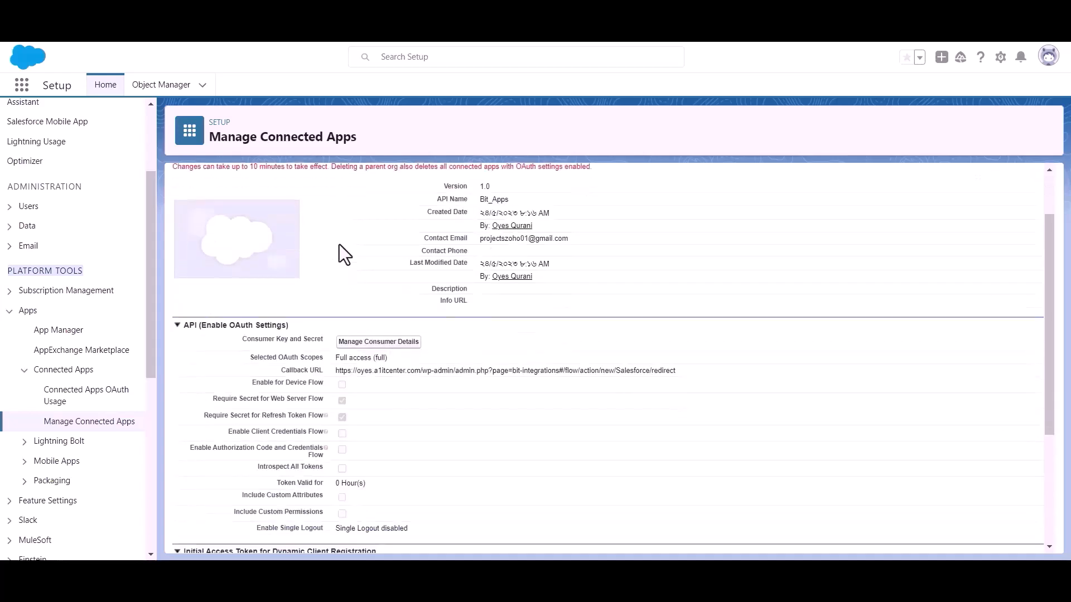
click(377, 343)
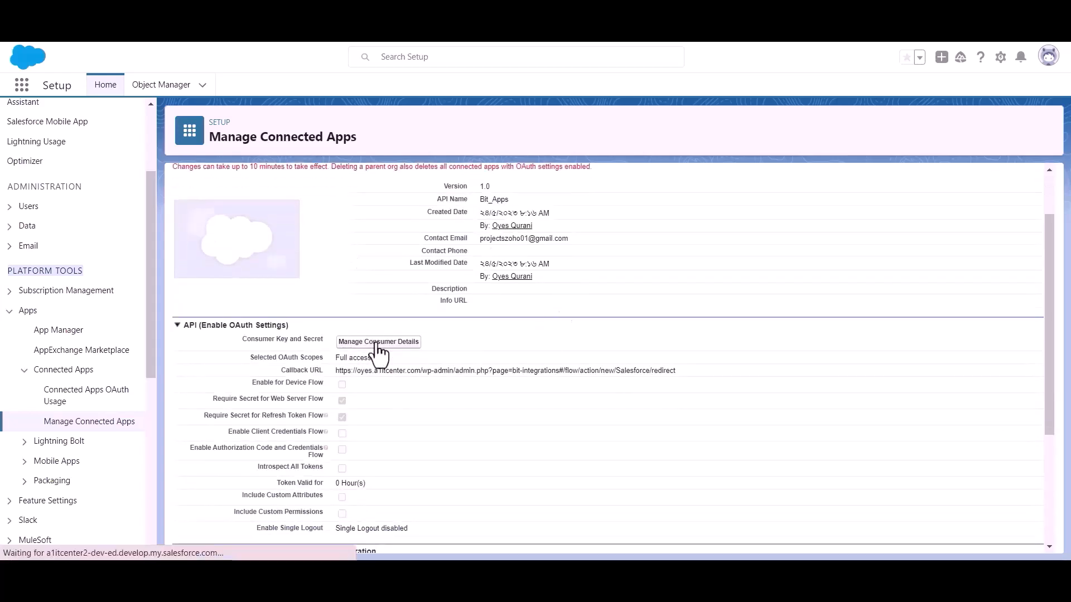
Step: Paste the emailed verification code into the Verify Your Identity page's Verification Code field
click(508, 409)
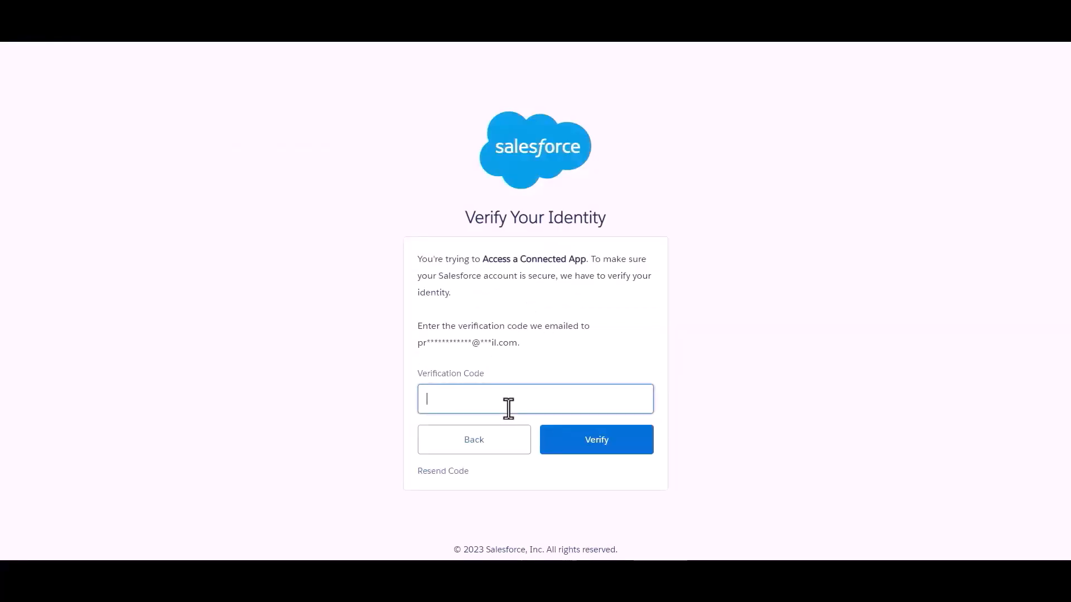
click(645, 291)
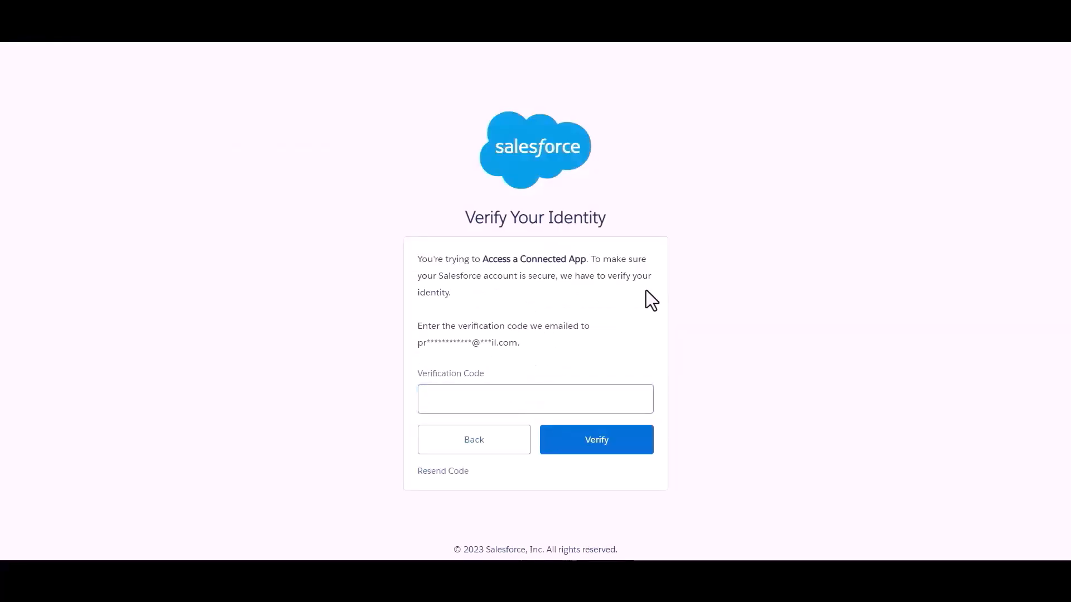
click(553, 397)
key(ctrl+v)
click(589, 346)
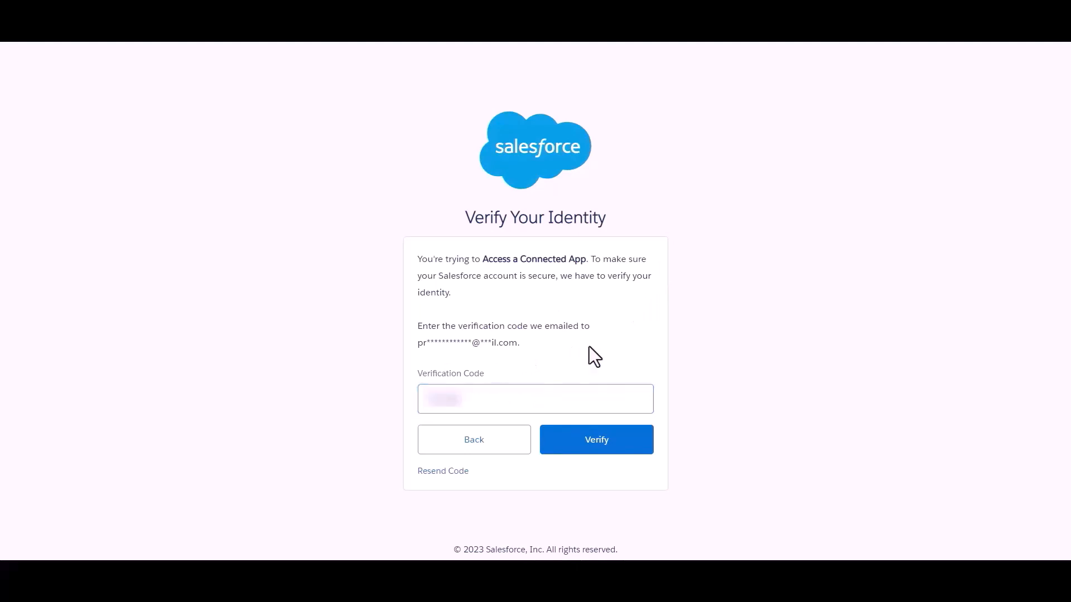
Step: Submit the verification code and paste the consumer key into Bit Integrations as Client id
click(604, 447)
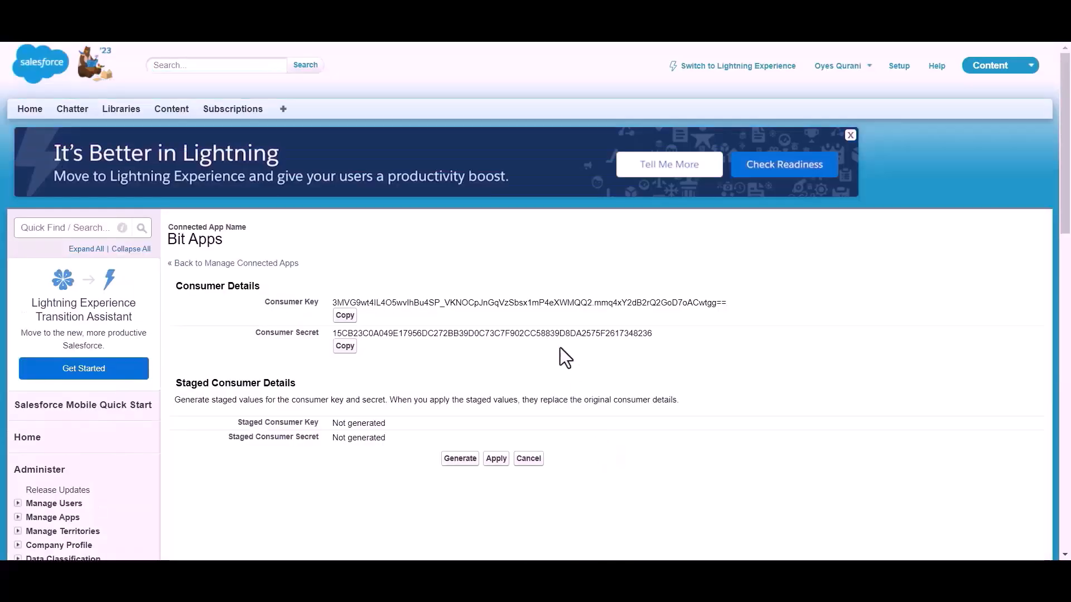
scroll(497, 268, down, 1)
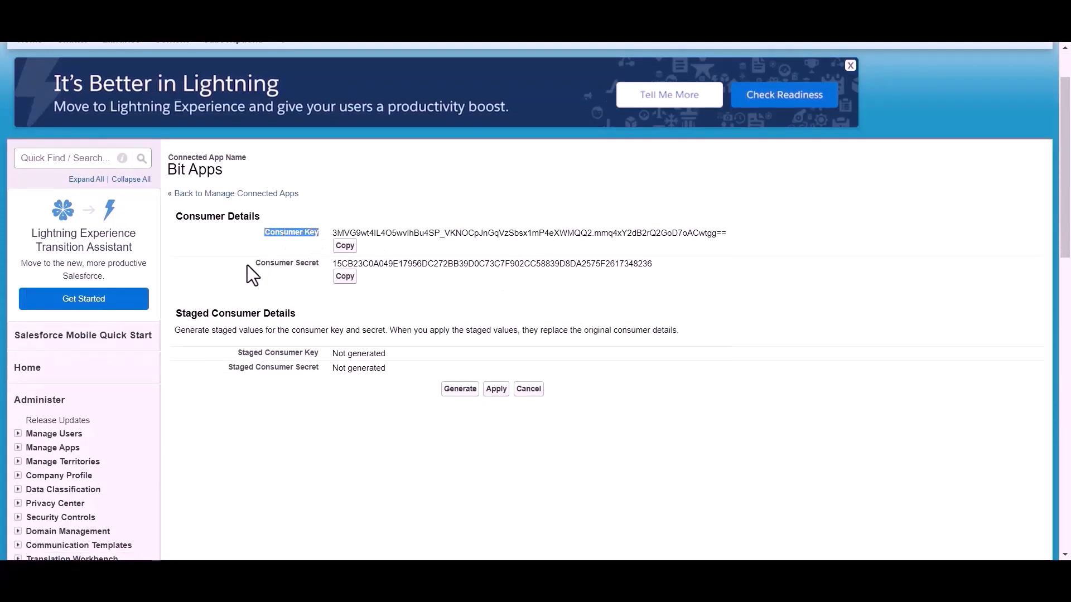
drag(246, 266, 321, 266)
click(380, 292)
scroll(380, 293, up, 1)
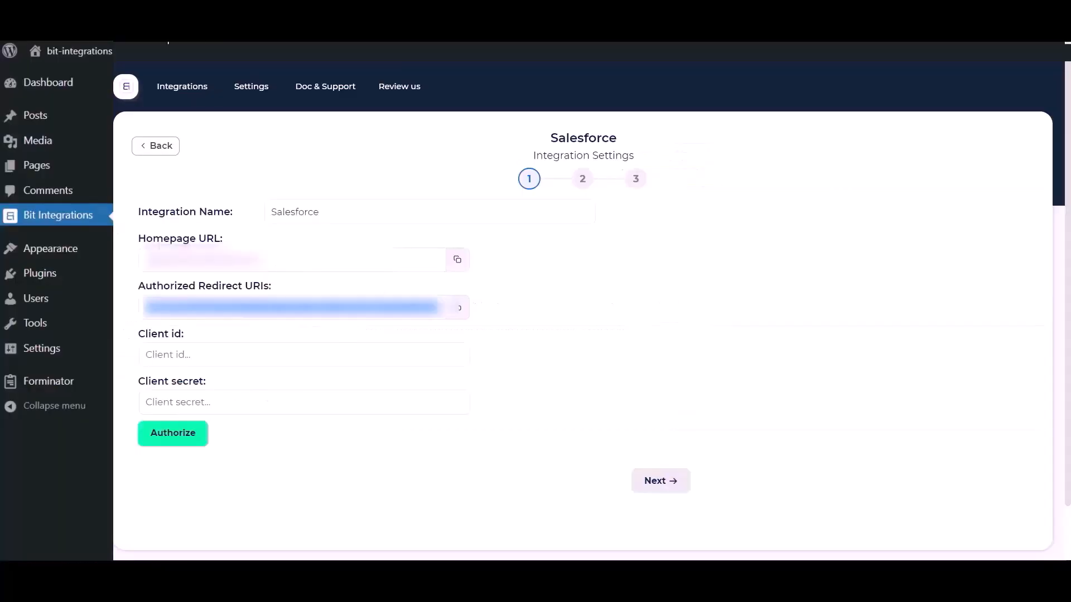
click(231, 355)
key(ctrl+v)
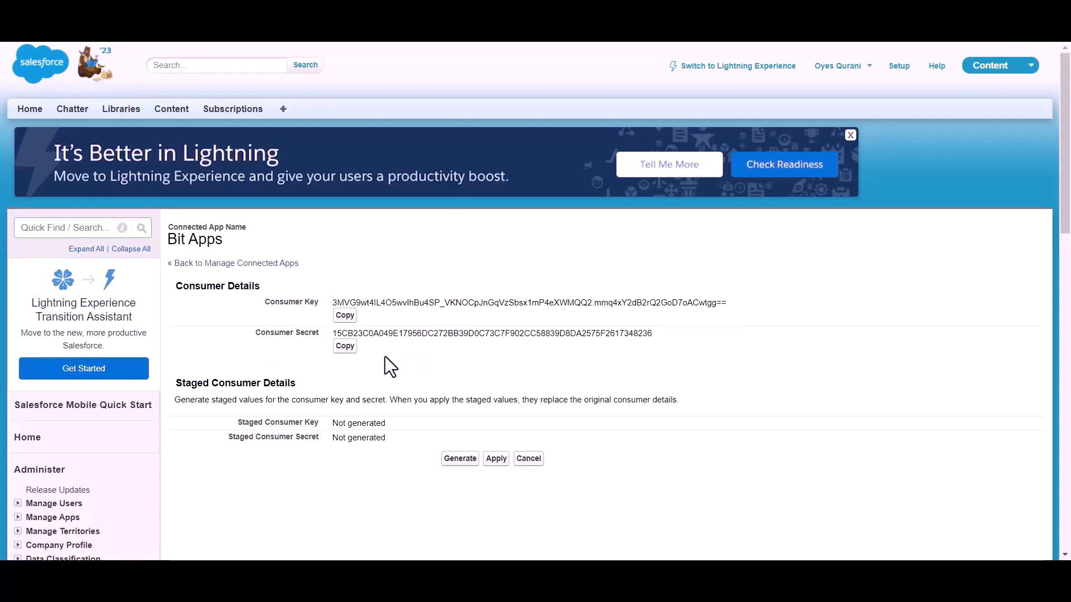
Step: Copy the consumer secret and paste it as the Client secret
click(344, 346)
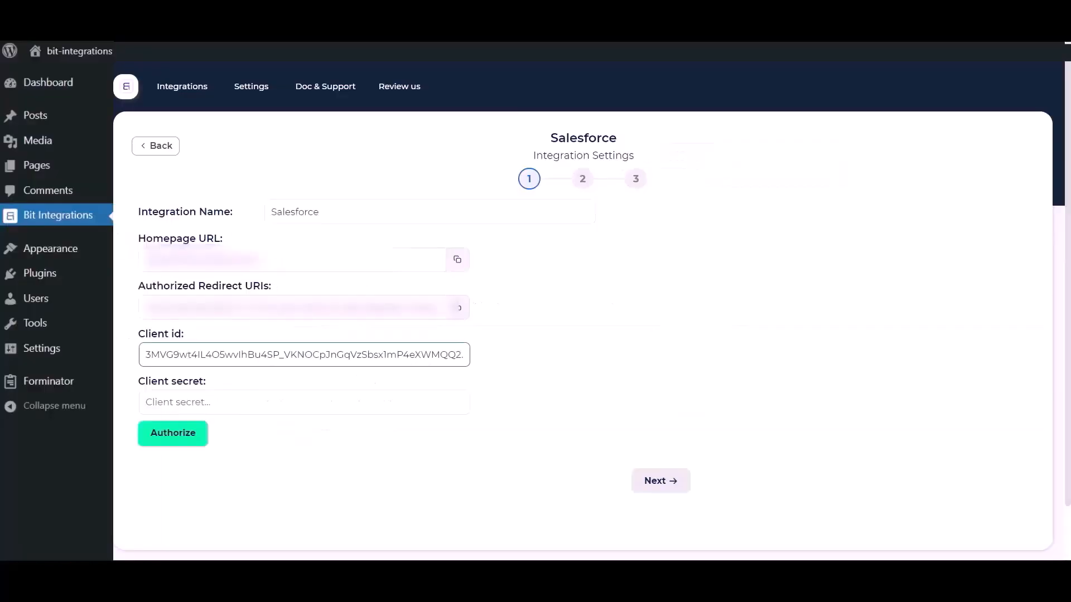
click(303, 401)
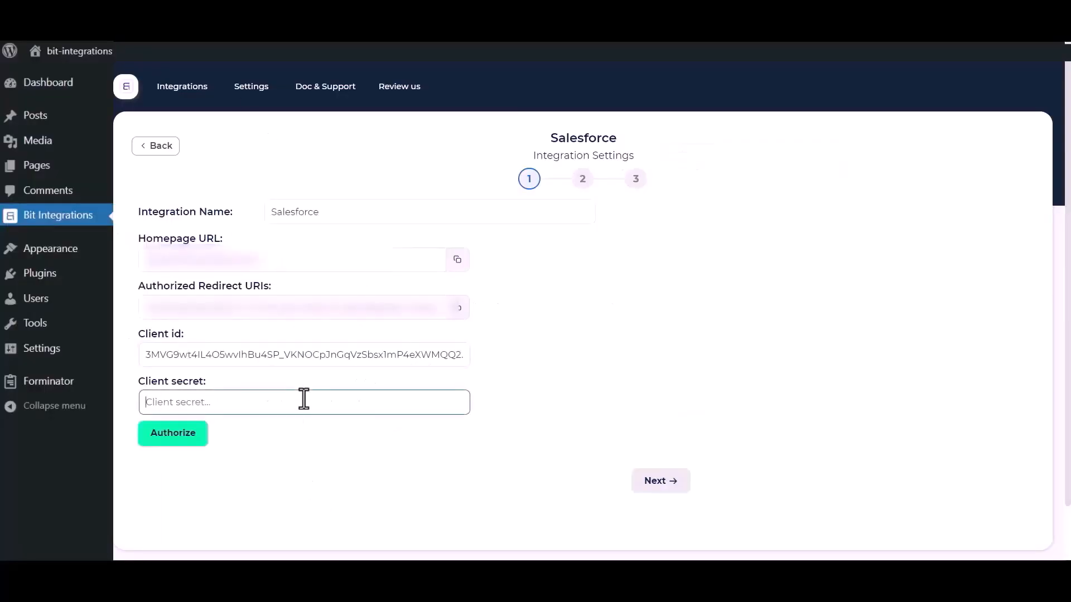
key(ctrl+v)
click(254, 466)
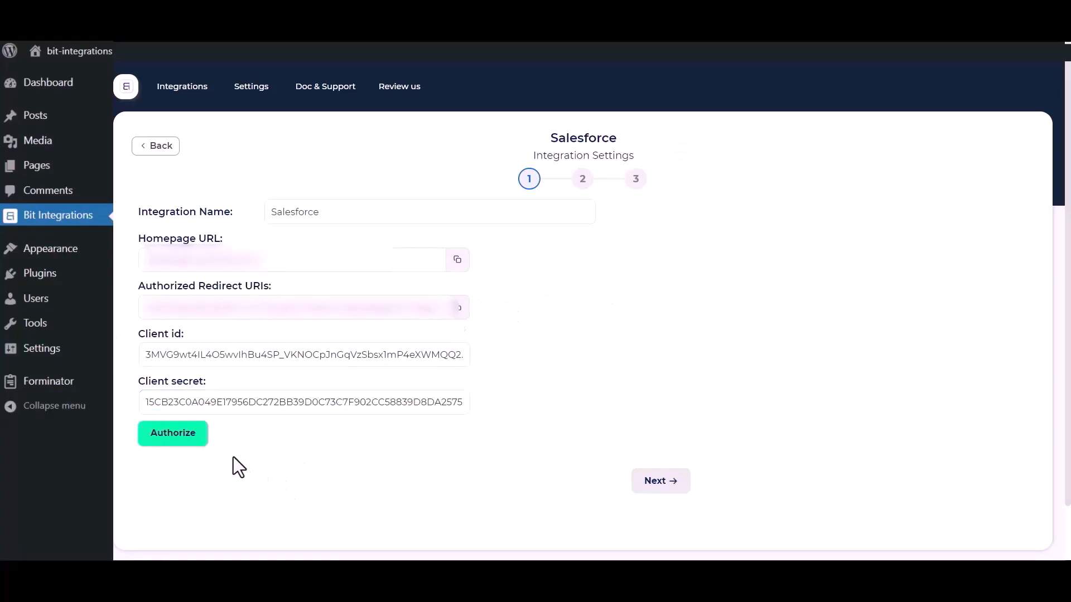
Step: Authorize the Salesforce connection, allow Bit Apps access, and proceed to step 2
click(162, 443)
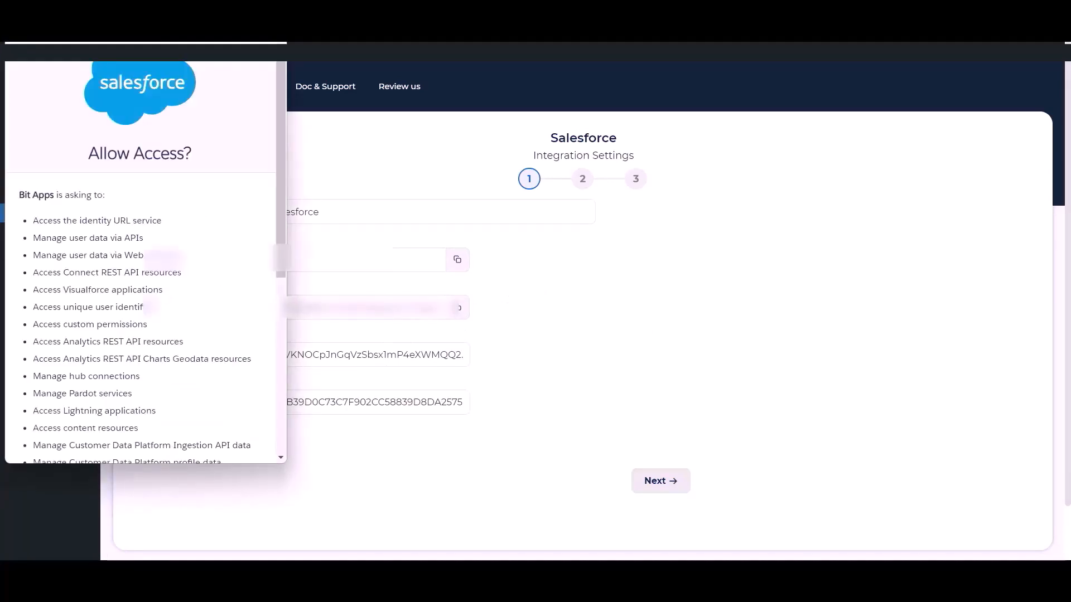
scroll(166, 276, down, 6)
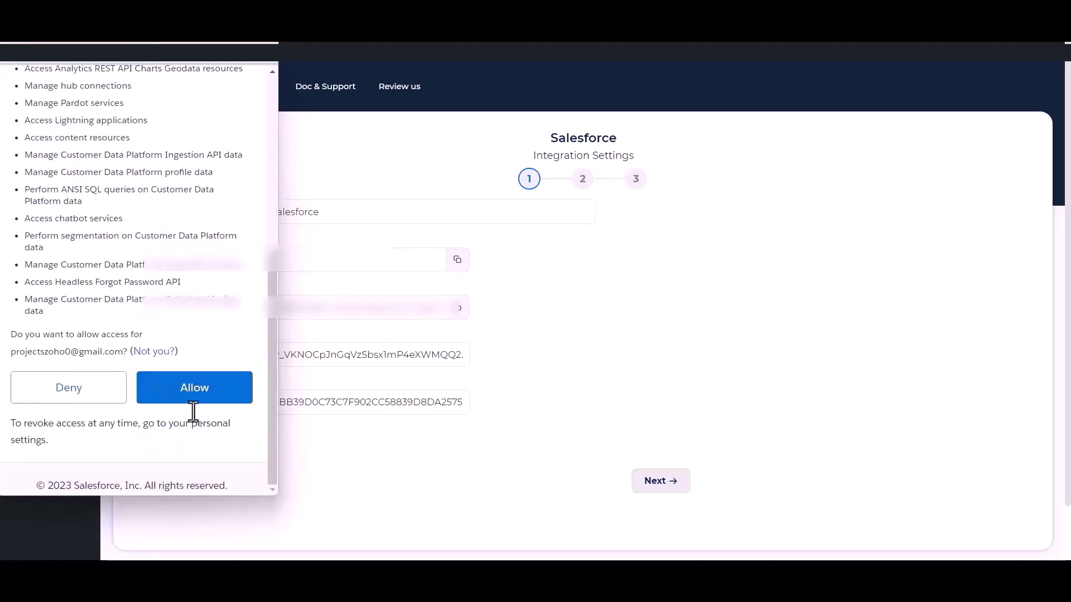
click(195, 390)
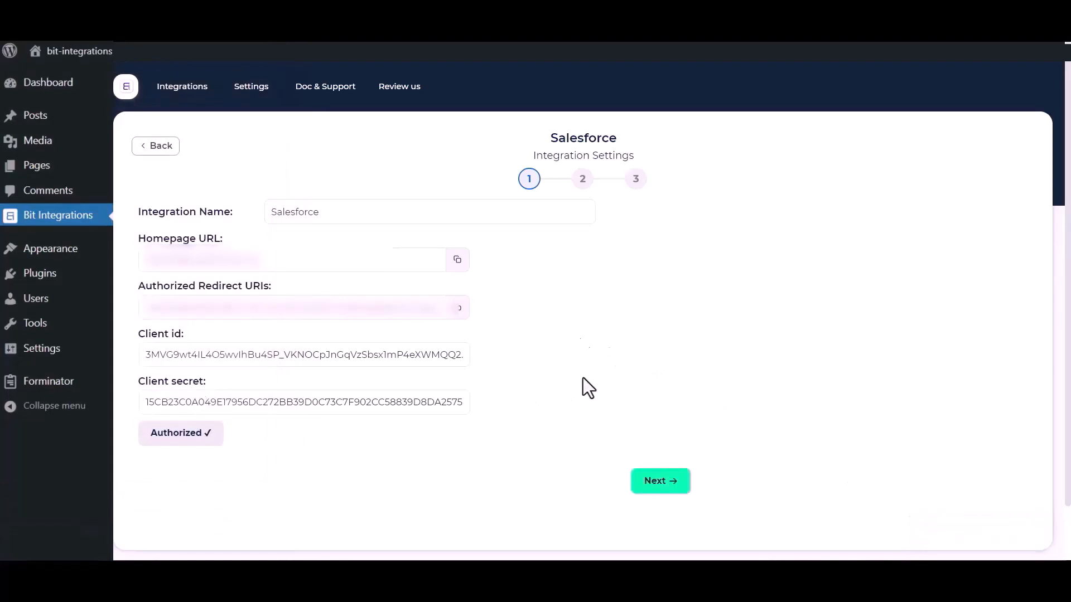
click(663, 486)
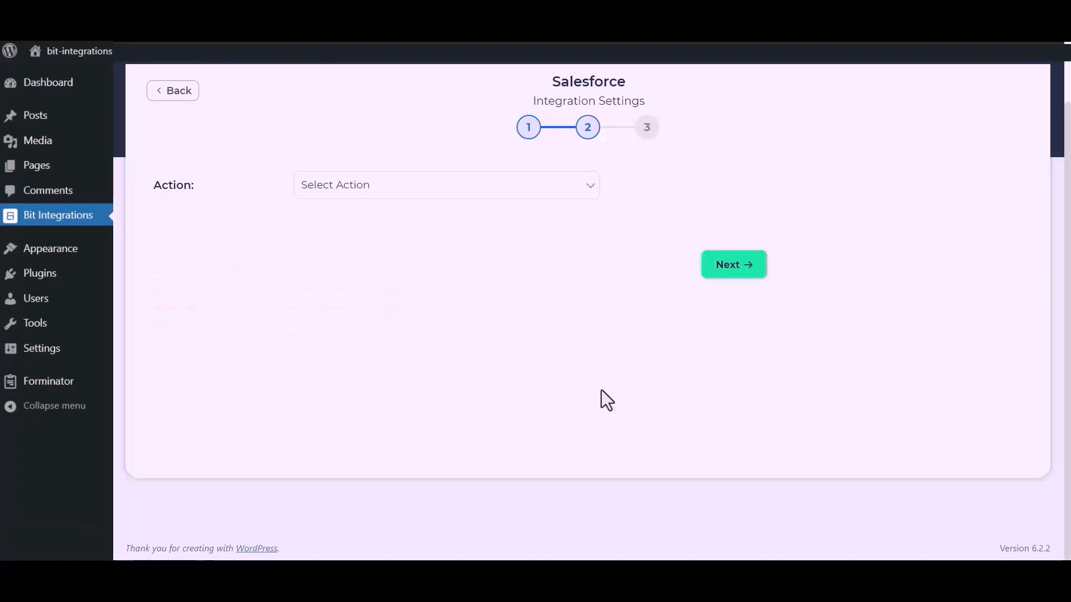
Step: Choose 'Create lead' and map Name to Last Name, Email to Email, and custom 'Bit Apps' to Company
click(527, 190)
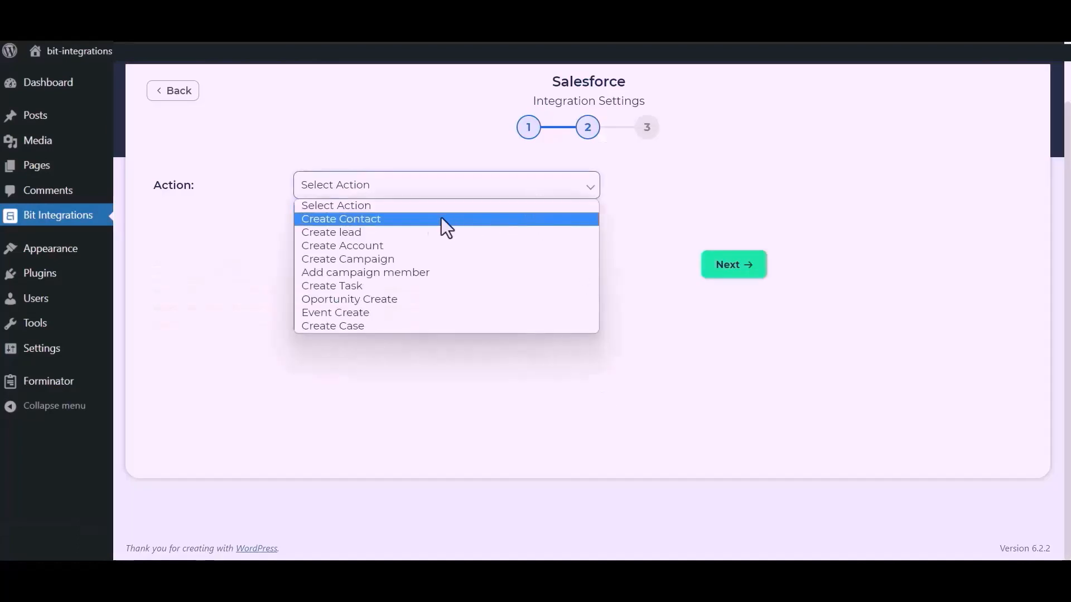
click(373, 234)
click(362, 292)
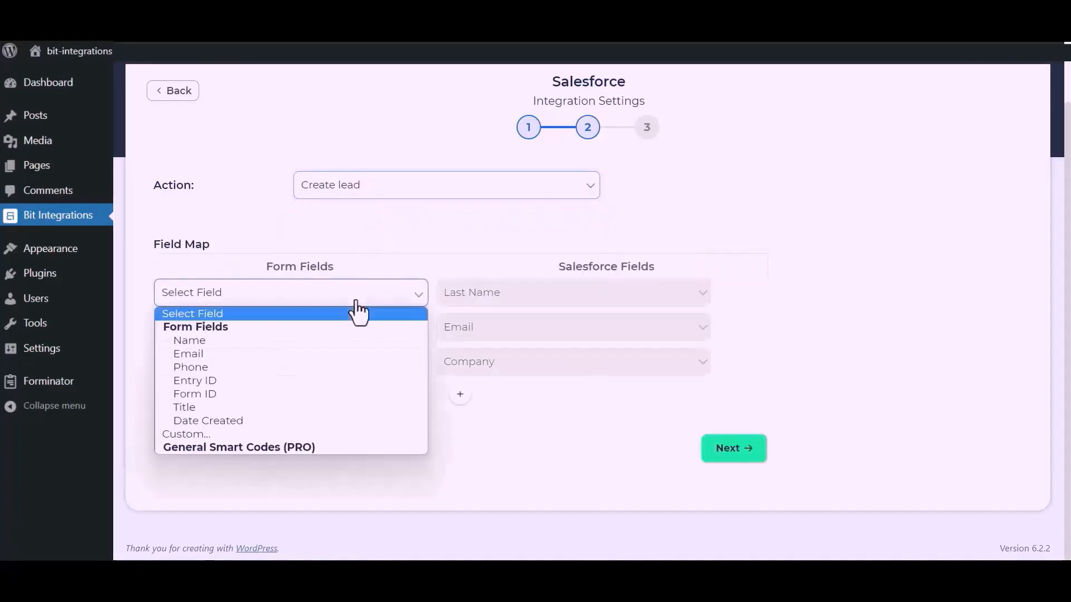
click(252, 342)
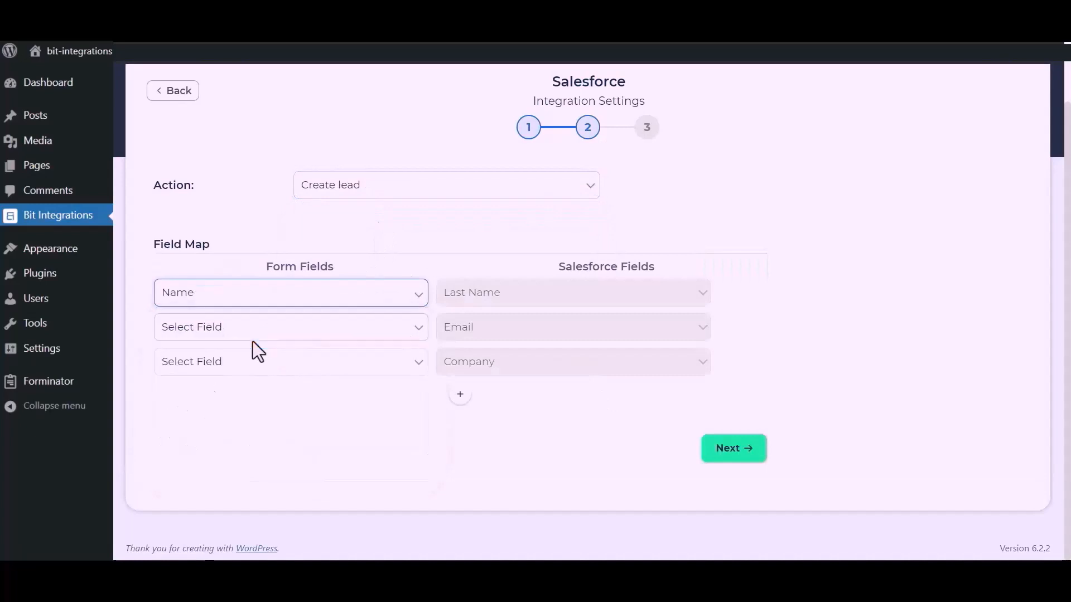
click(283, 335)
click(223, 388)
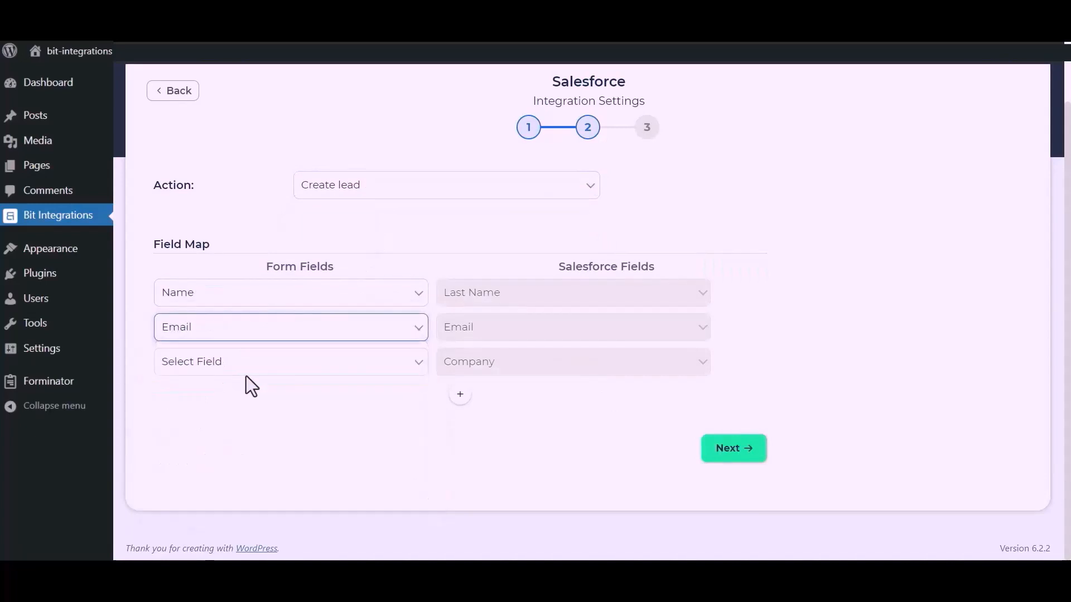
click(258, 369)
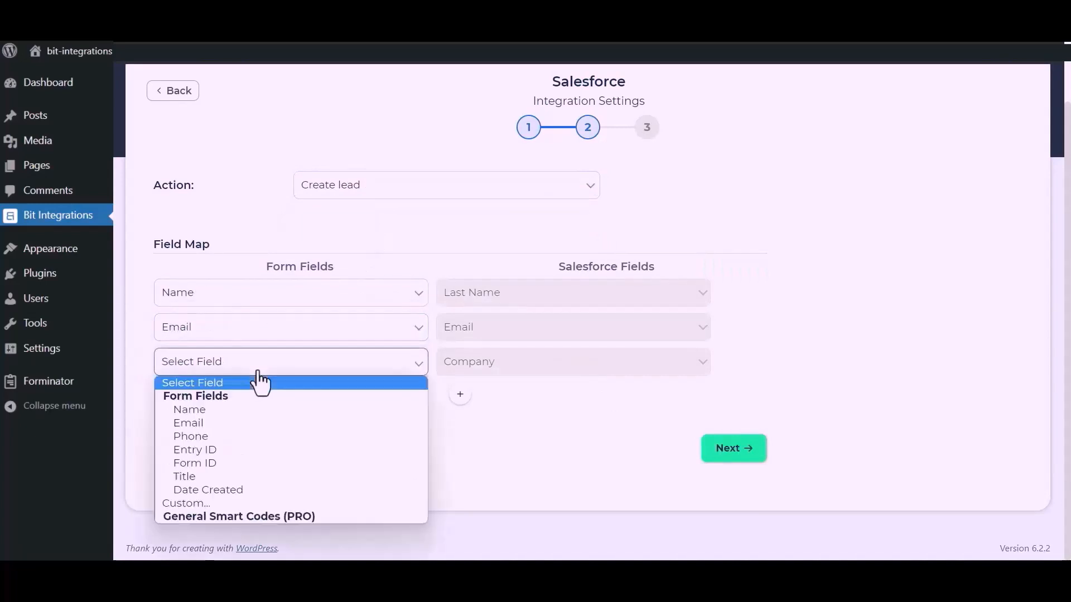
click(192, 501)
click(376, 371)
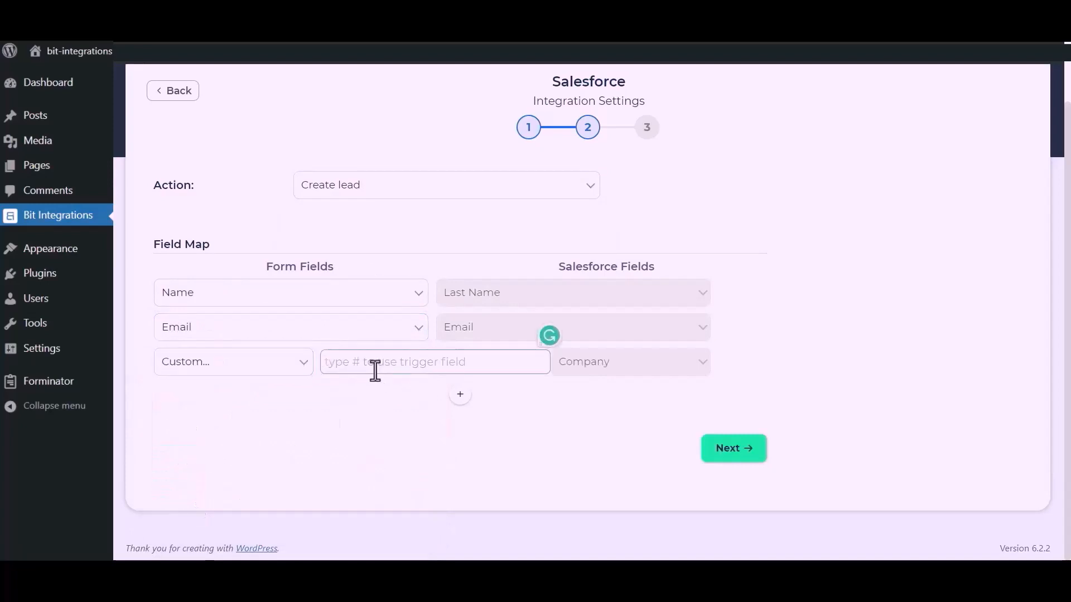
text(Bit Apps)
drag(409, 431, 482, 383)
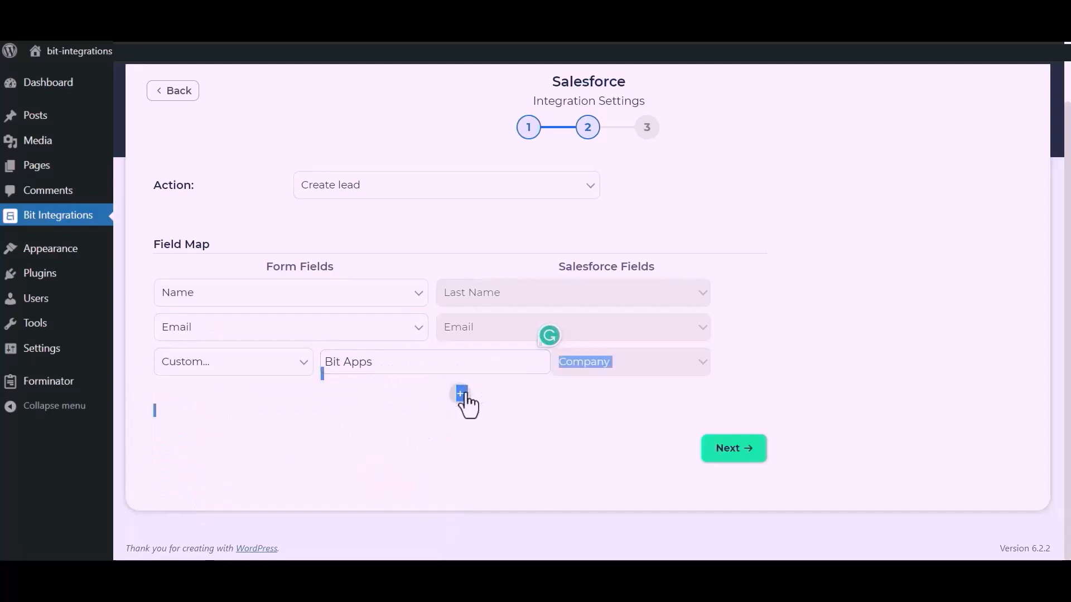
Step: Add a row mapping Phone to the Salesforce Phone field, then finish and save the integration
click(464, 396)
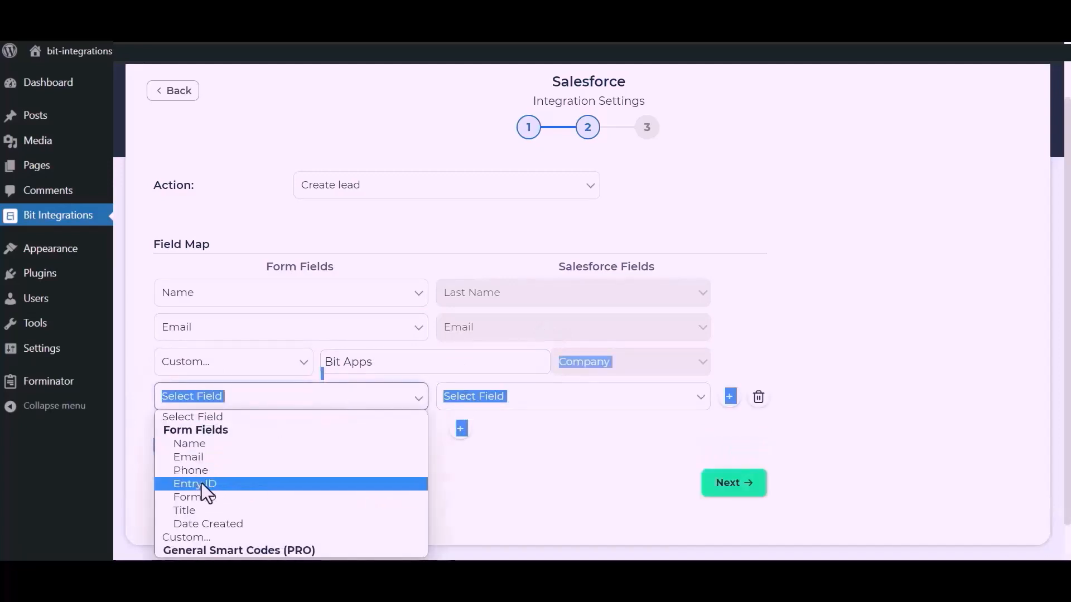
click(193, 471)
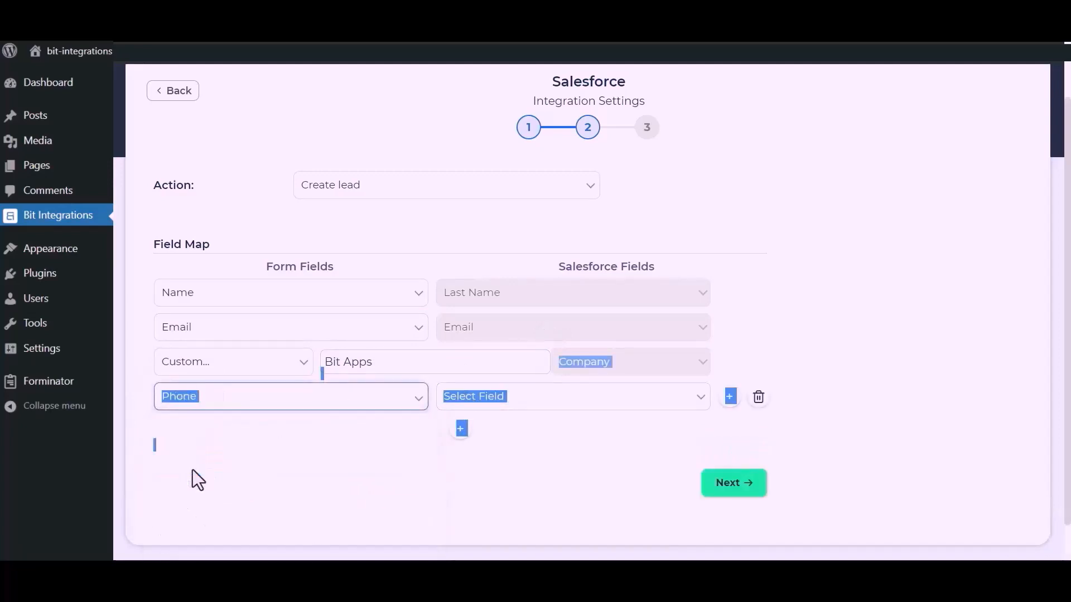
click(581, 401)
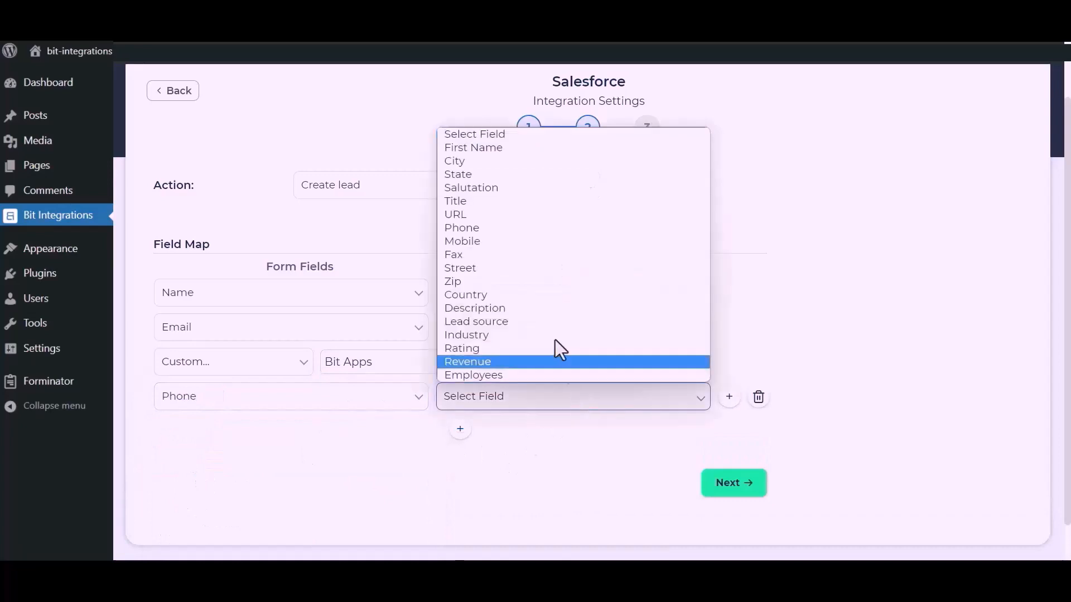
click(477, 232)
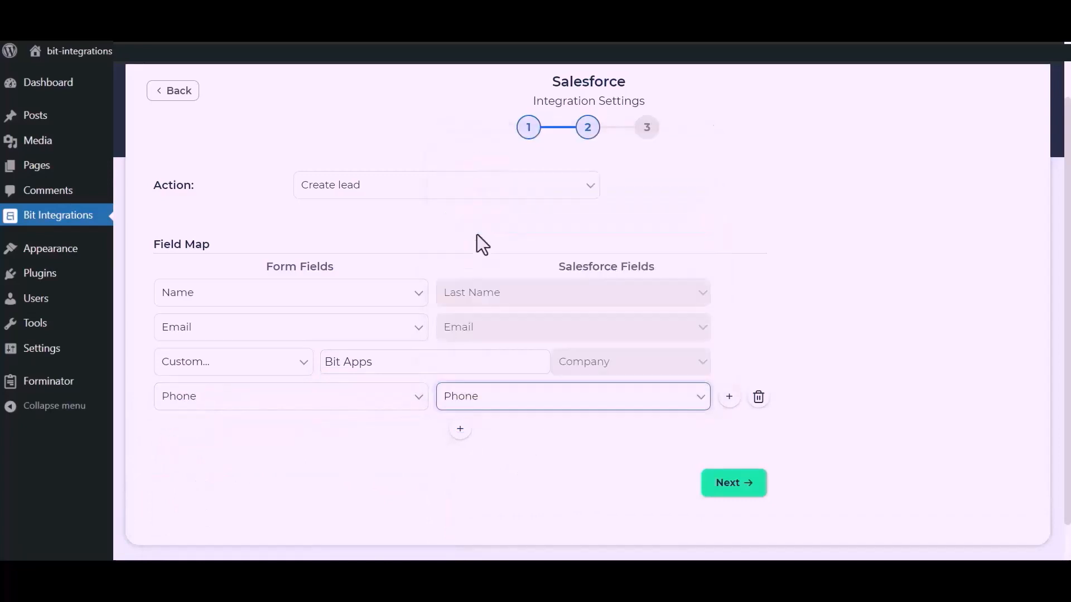
click(735, 486)
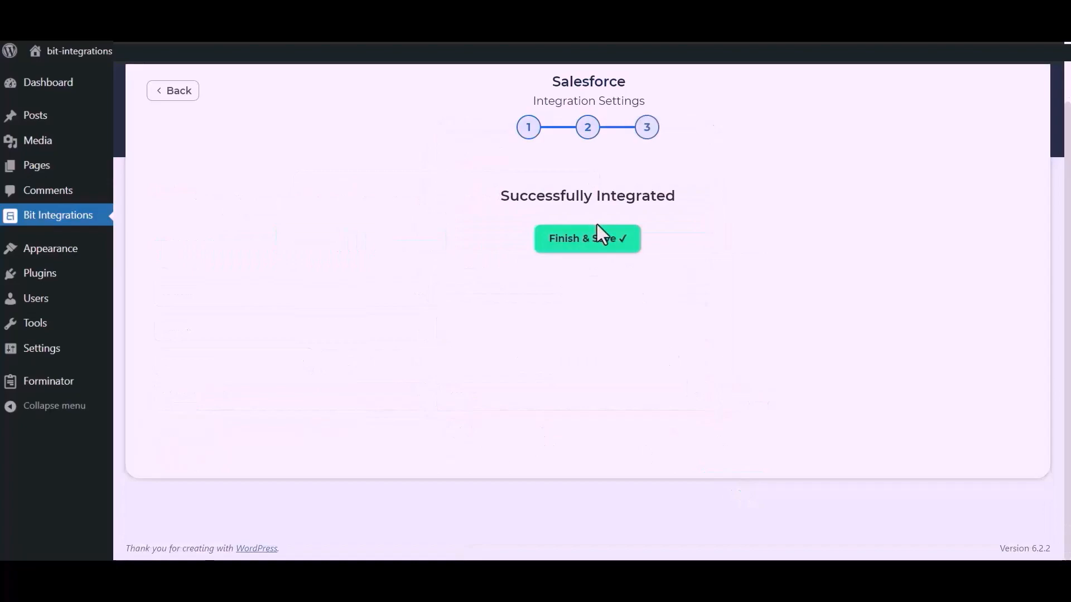
click(595, 255)
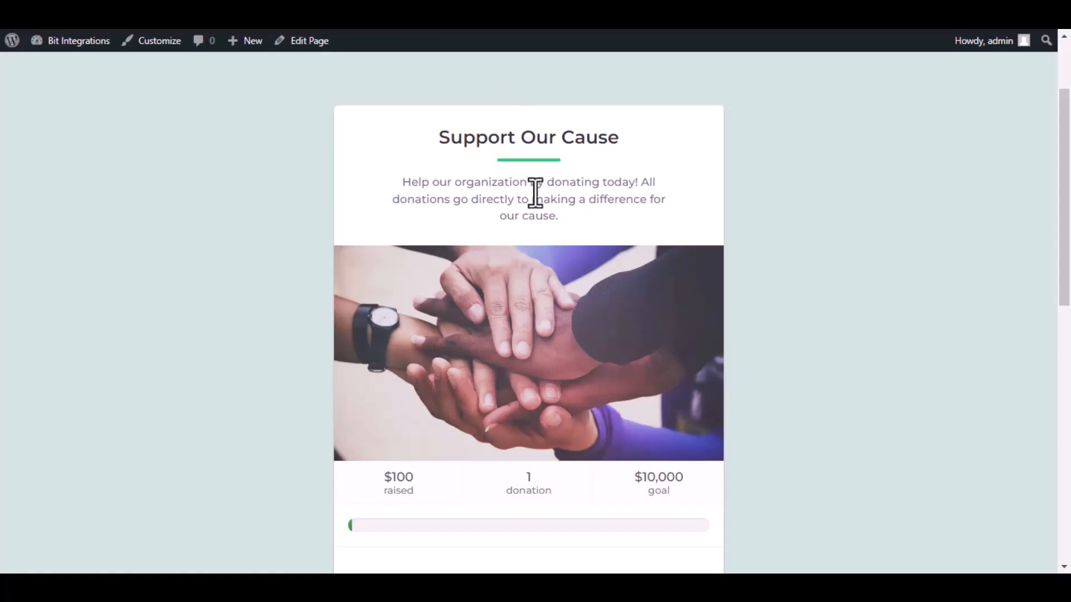
Step: Start a $100 one-time donation and continue to the donor information step
scroll(556, 299, down, 7)
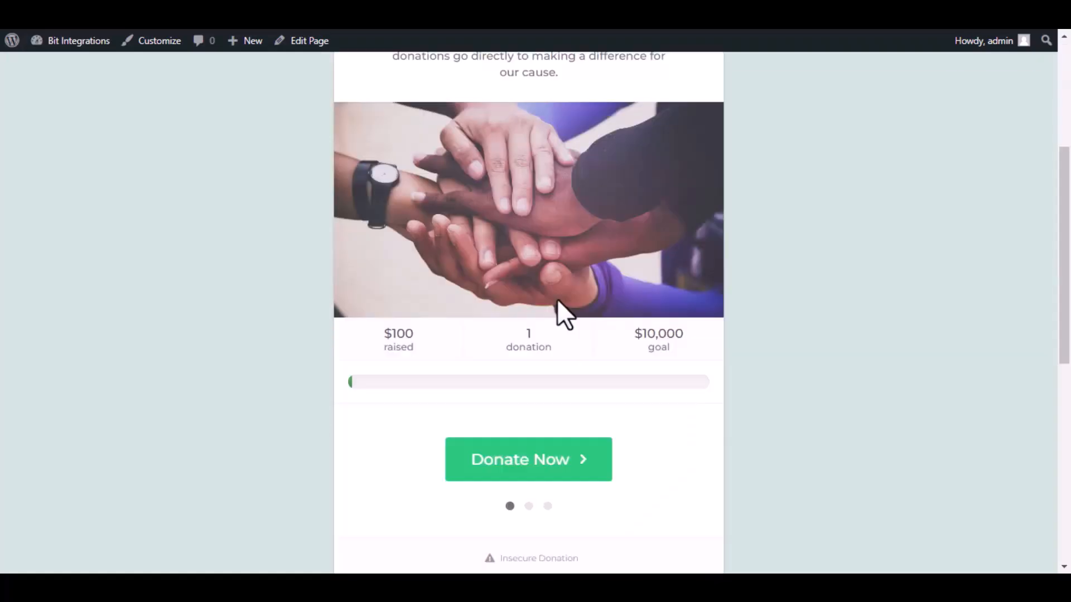
click(540, 334)
click(548, 365)
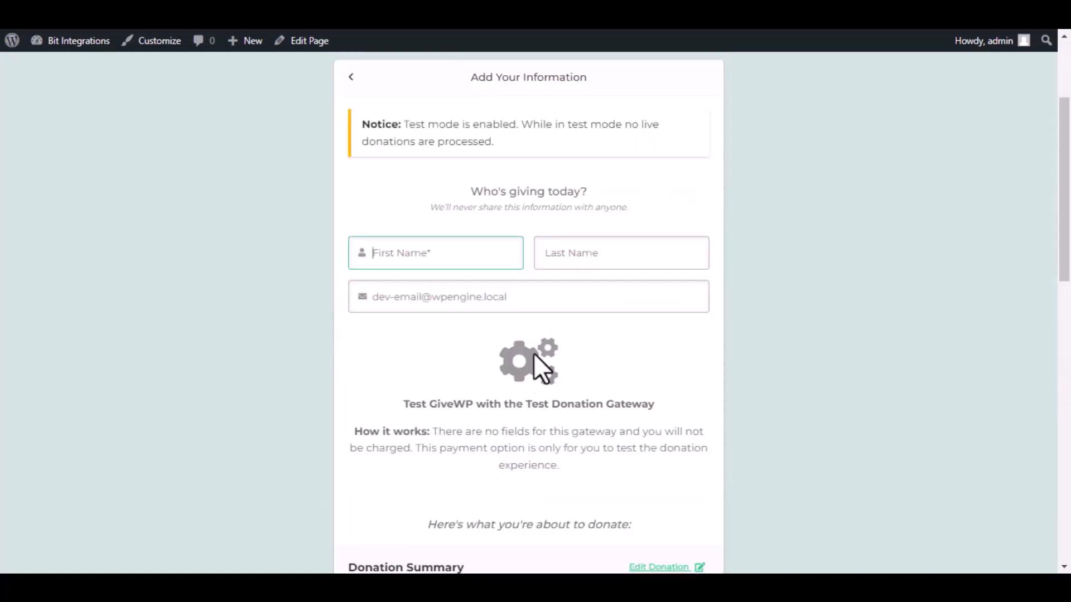
Step: Enter donor name Bit Integrations and a support e-mail address, then submit the donation
text(Bt)
click(614, 253)
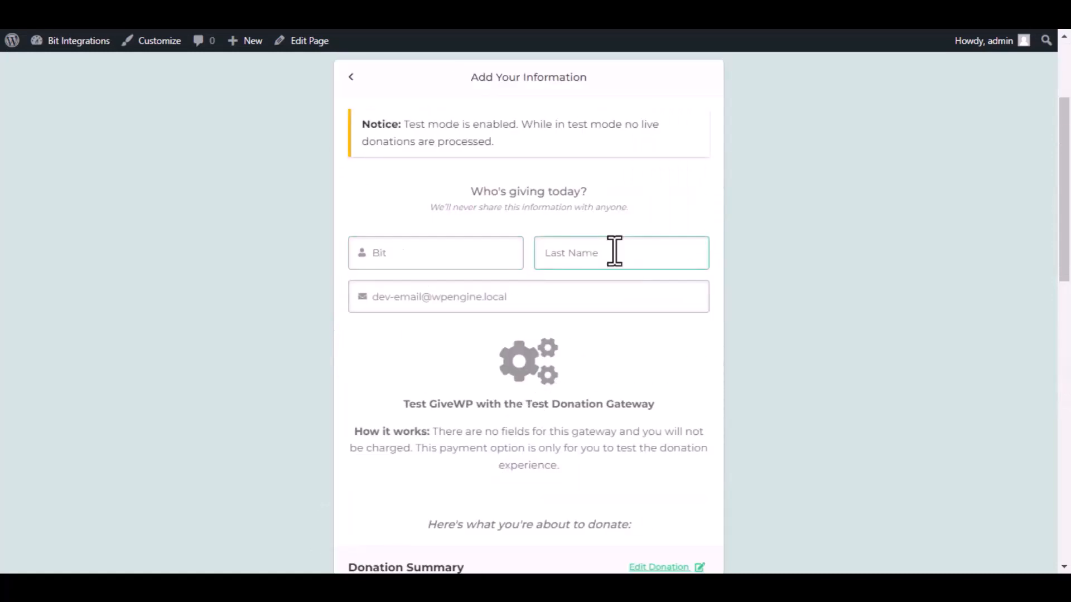
text(Integrations)
triple_click(613, 288)
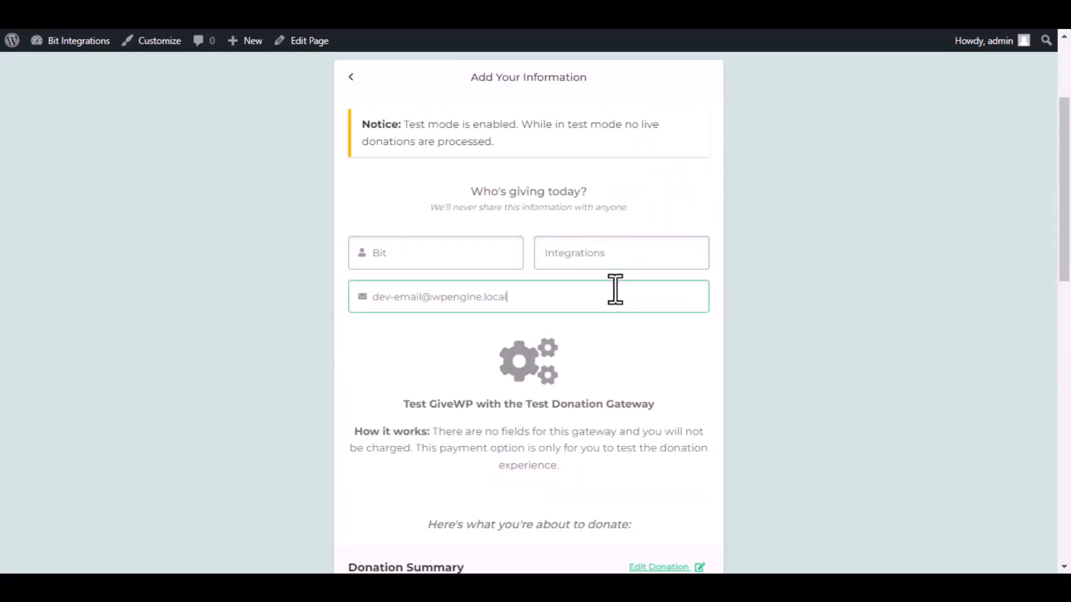
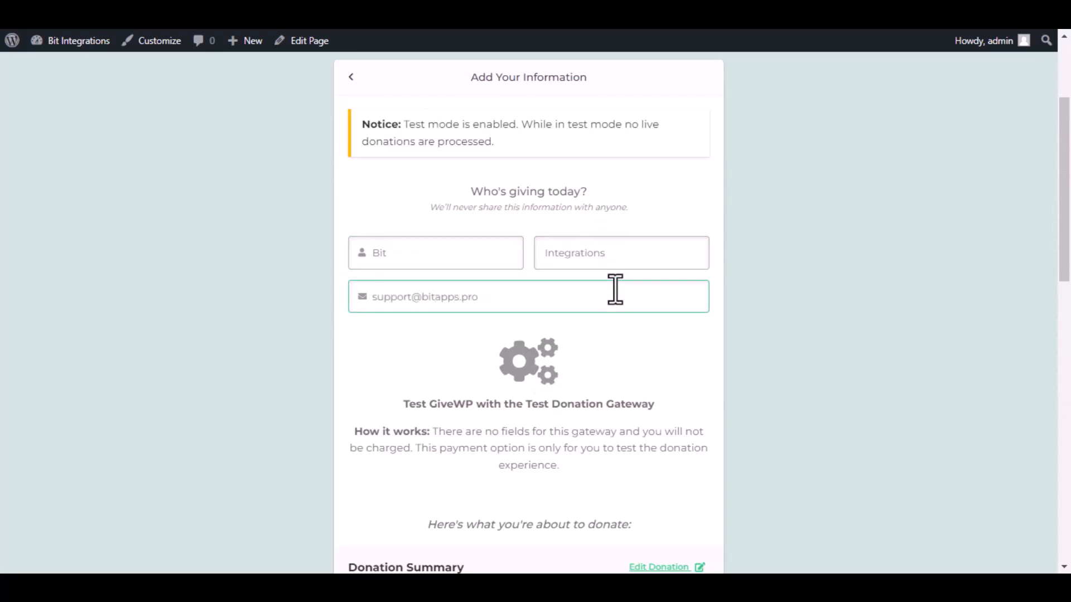
scroll(613, 301, down, 10)
click(541, 282)
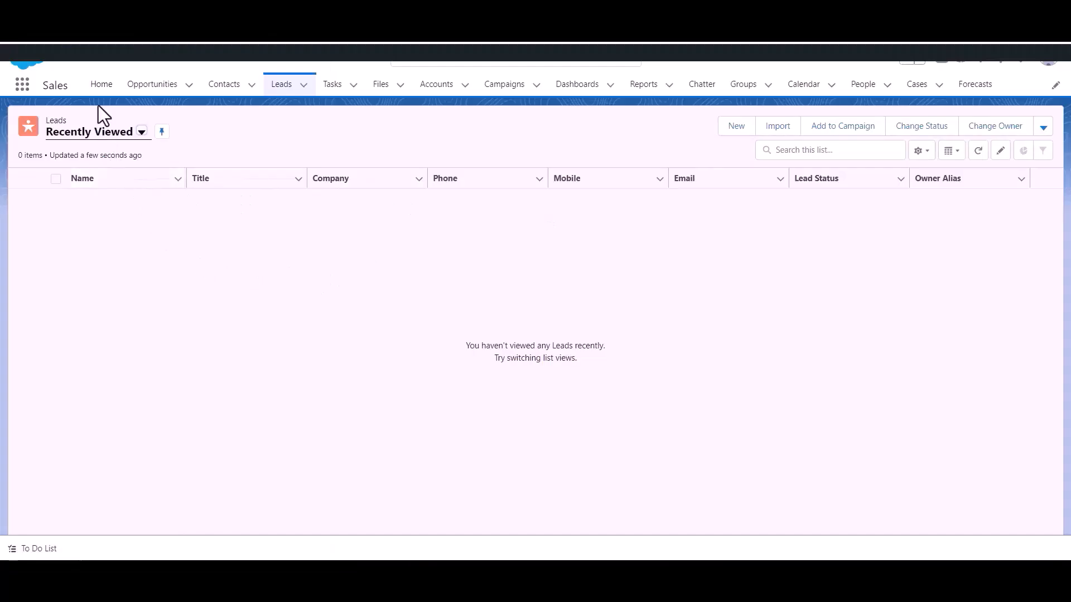
Step: Refresh the Recently Viewed Leads list to reveal the new Bit Integrations lead
click(282, 92)
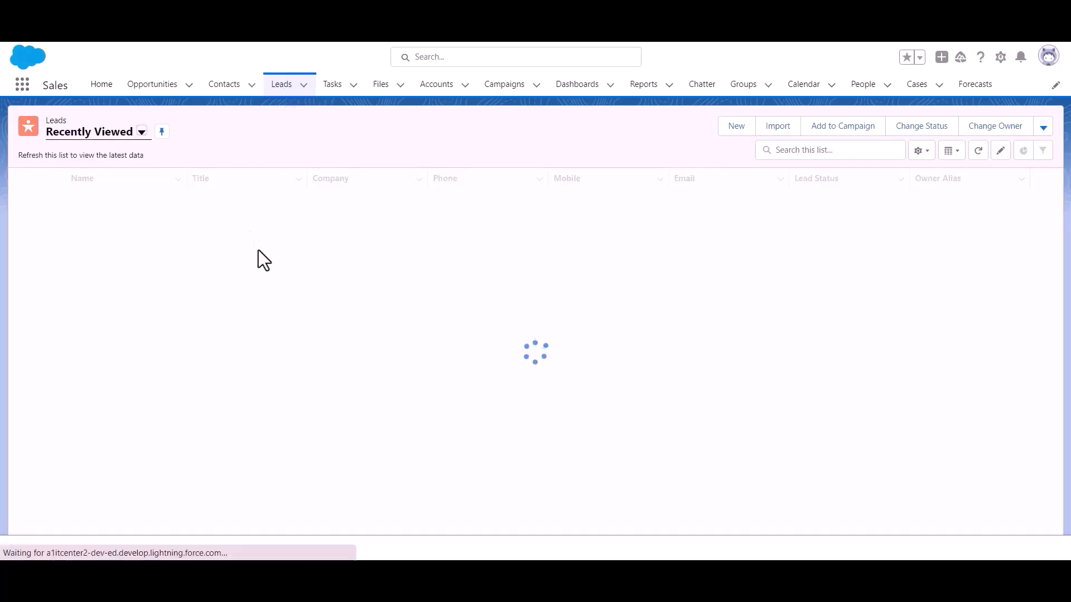